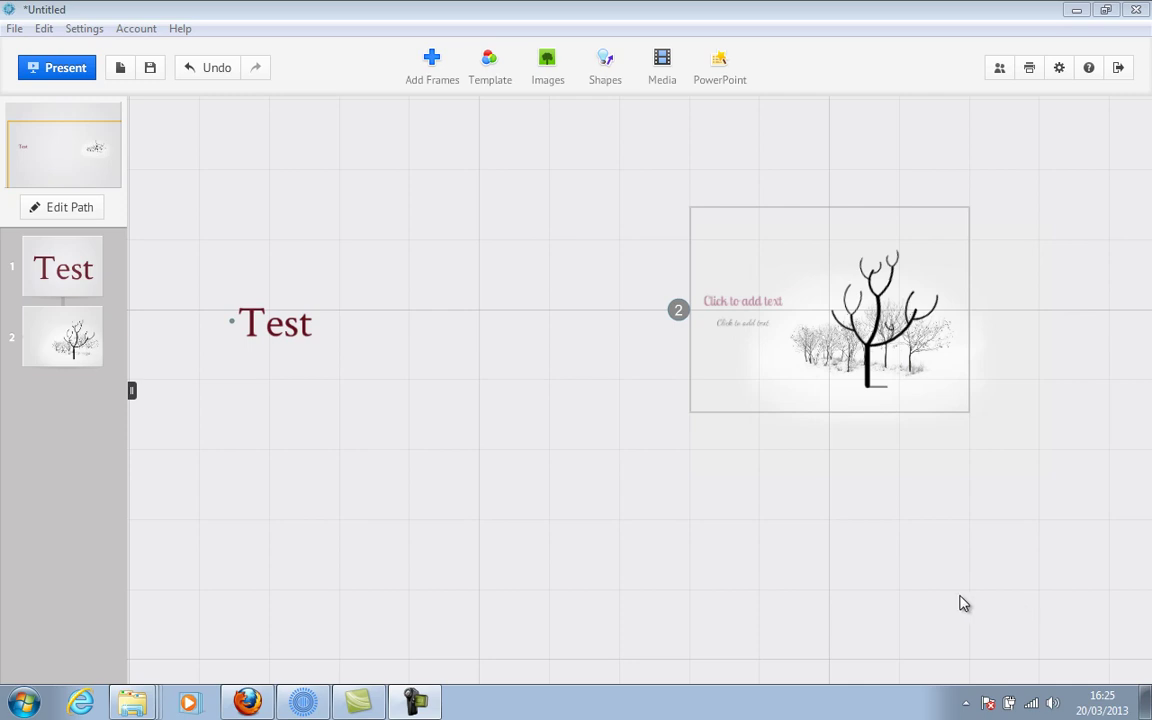
Insert the media file plane_horizontal.swf from the testassets folder onto the canvas.
{"action": "left_click", "coordinate": [665, 68]}
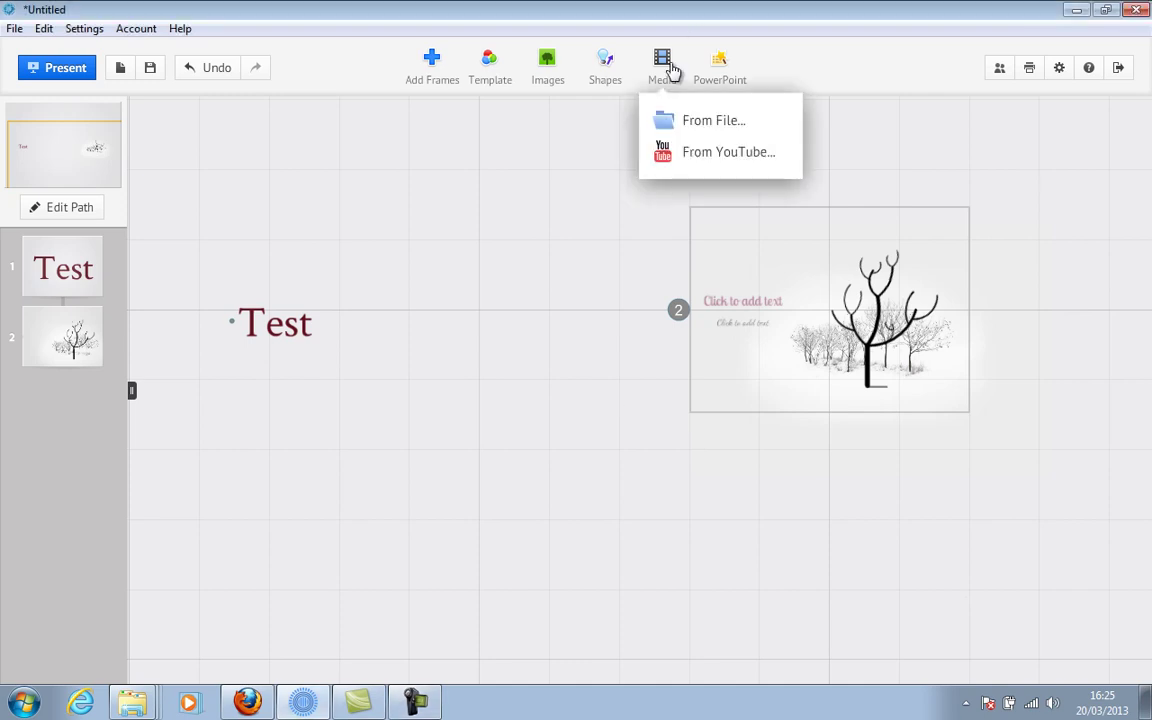
{"action": "left_click", "coordinate": [674, 120]}
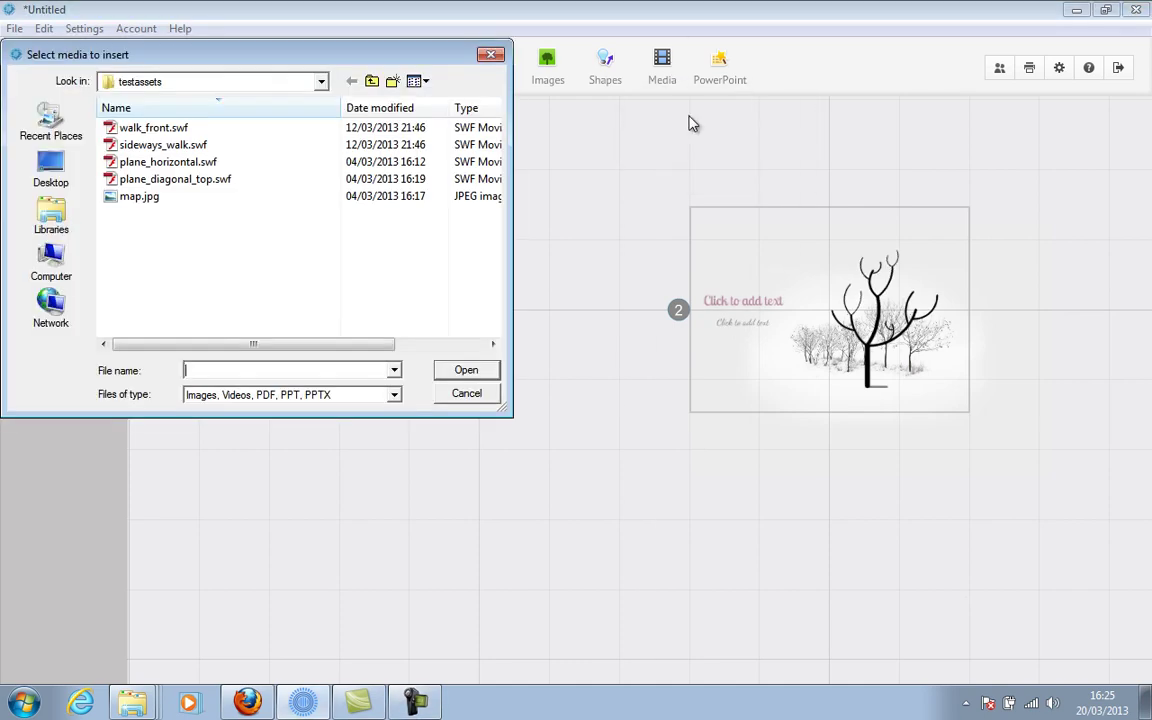
{"action": "left_click", "coordinate": [219, 163]}
{"action": "left_click", "coordinate": [478, 372]}
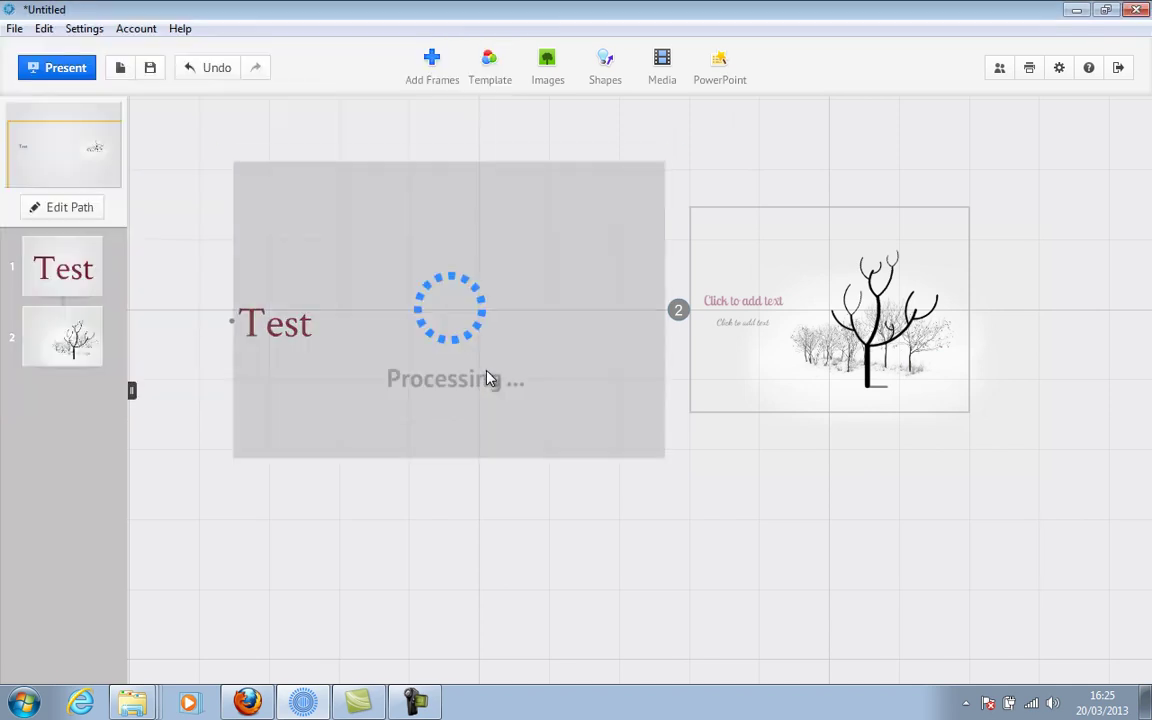
Move the horizontal plane animation over the tree frame at path step 2 and shrink it to roughly the frame's size.
{"action": "left_click_drag", "start_coordinate": [450, 308], "coordinate": [836, 330]}
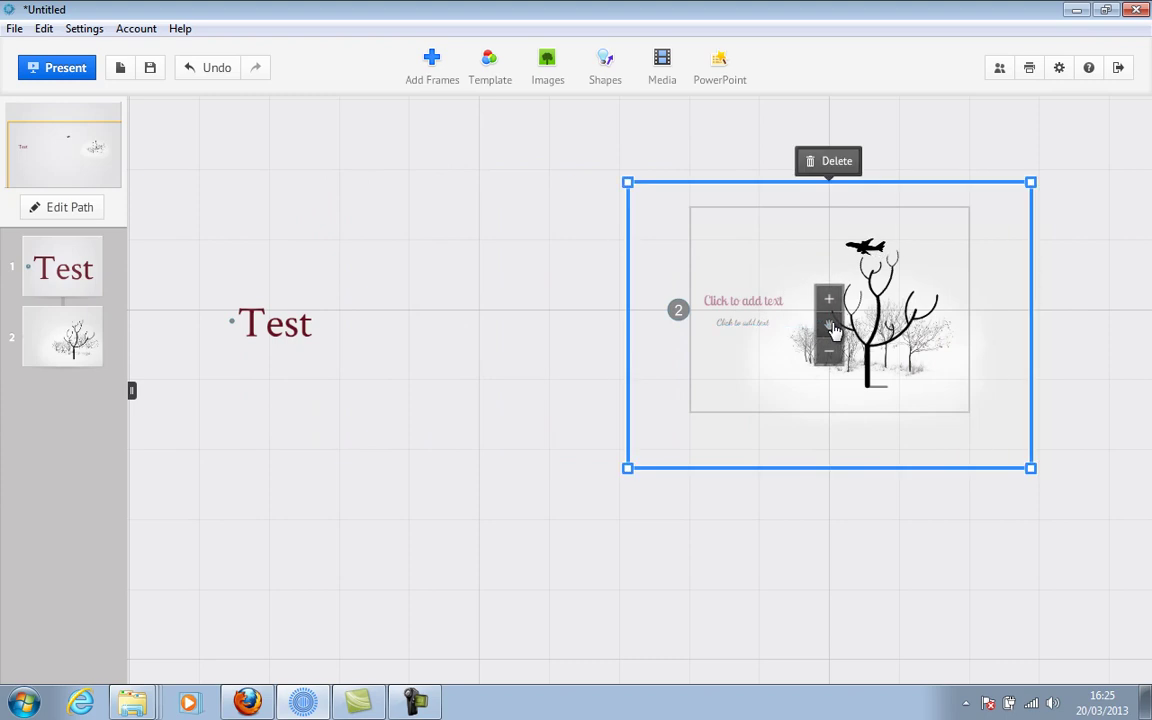
{"action": "left_click", "coordinate": [828, 355]}
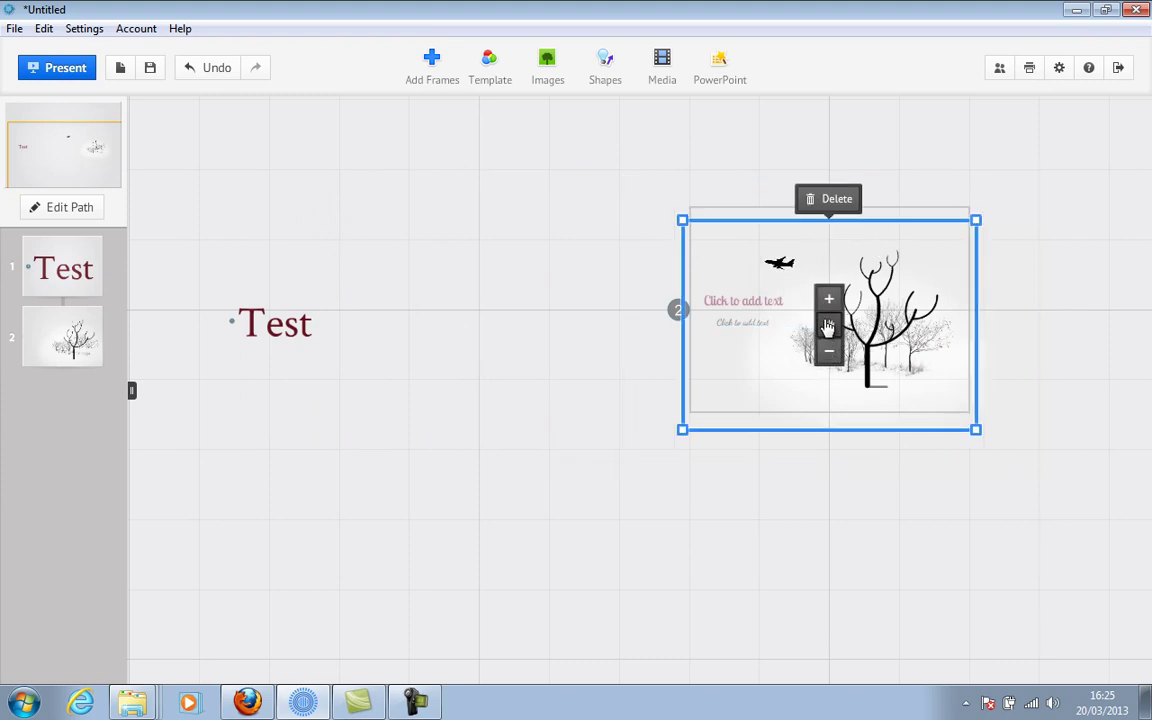
{"action": "left_click", "coordinate": [828, 315]}
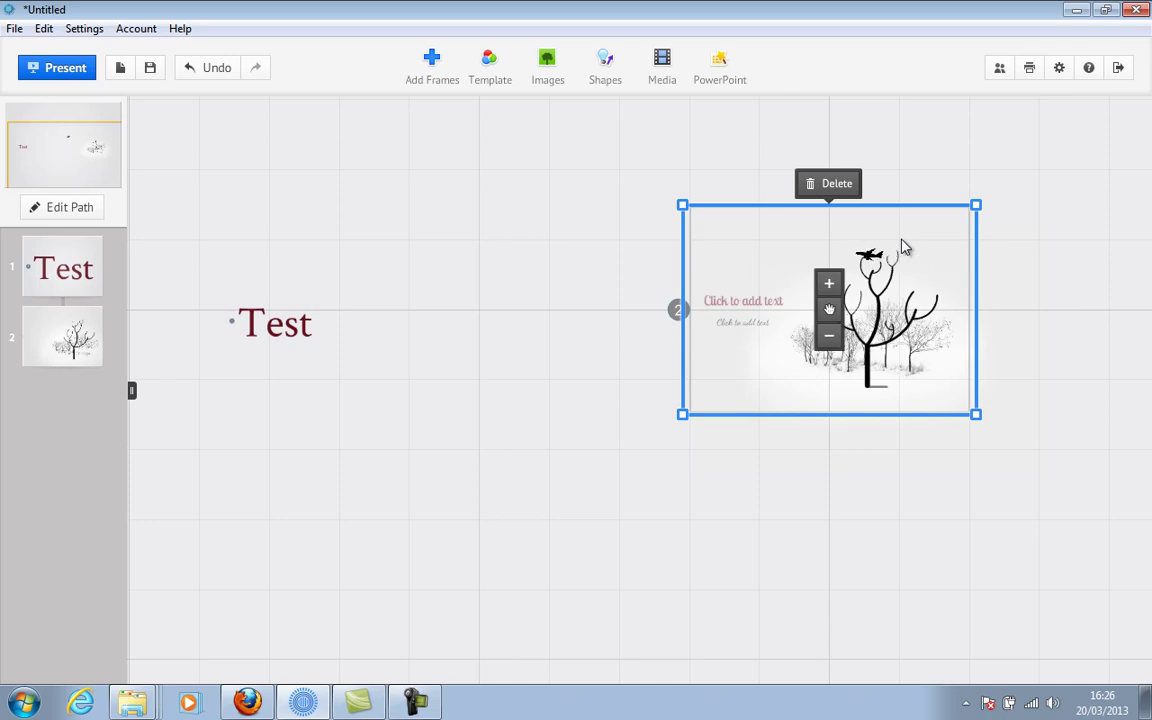
Insert map.jpg in the empty canvas area below the tree frame, shrinking it slightly and moving it clear of the other content.
{"action": "left_click_drag", "start_coordinate": [847, 443], "coordinate": [807, 334]}
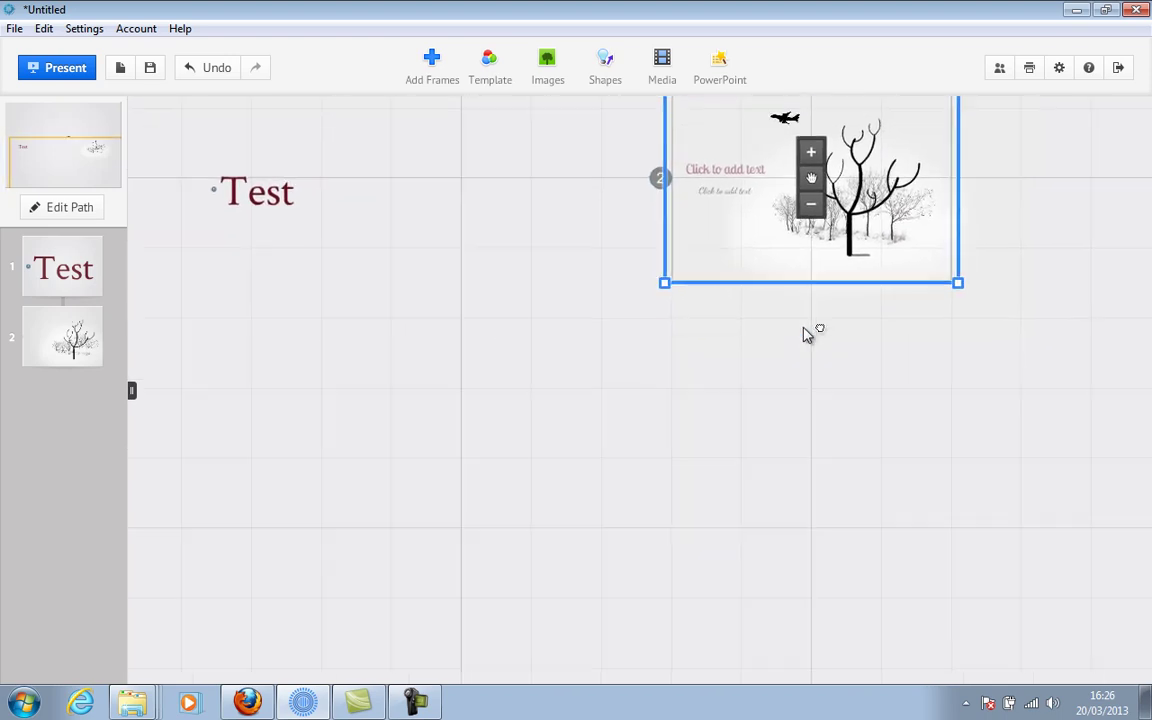
{"action": "left_click", "coordinate": [1129, 438]}
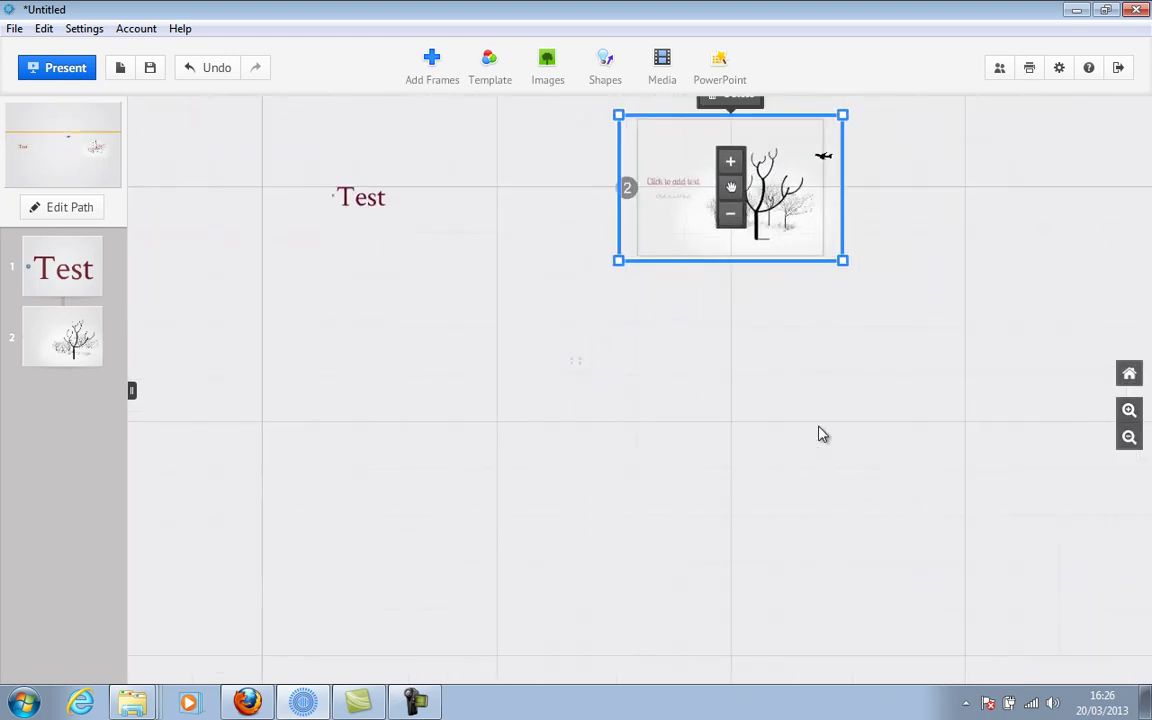
{"action": "left_click_drag", "start_coordinate": [820, 432], "coordinate": [843, 377]}
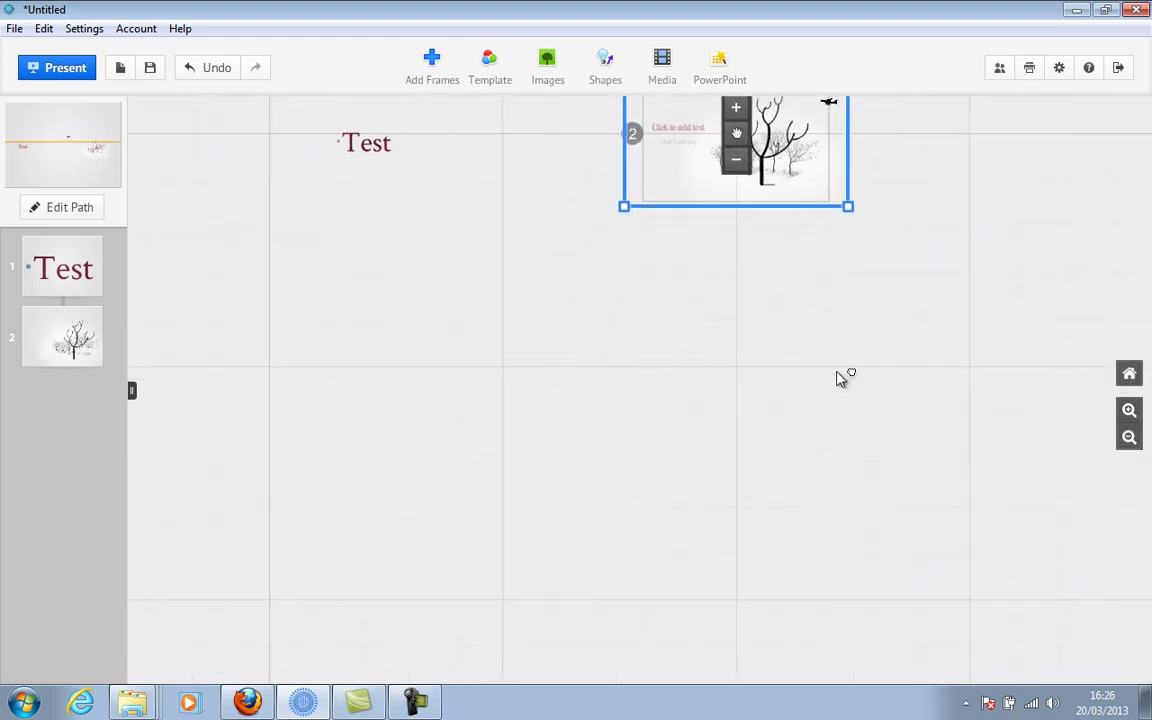
{"action": "left_click", "coordinate": [662, 62]}
{"action": "left_click", "coordinate": [699, 118]}
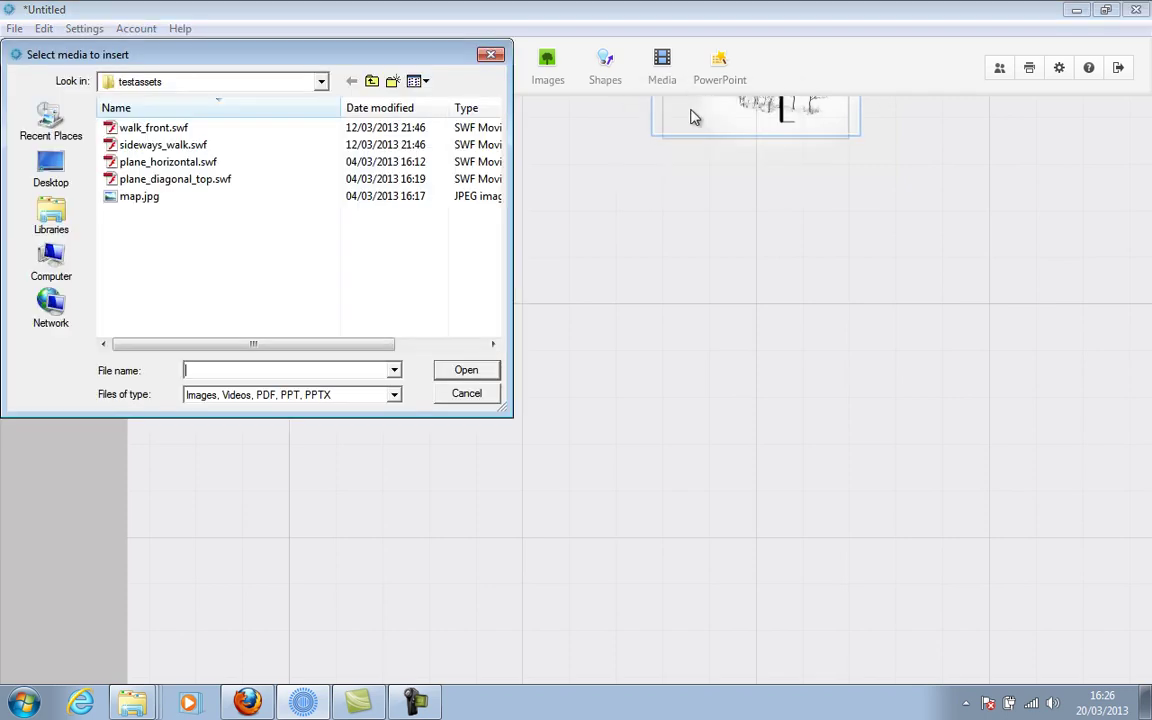
{"action": "double_click", "coordinate": [221, 198]}
{"action": "left_click", "coordinate": [452, 333]}
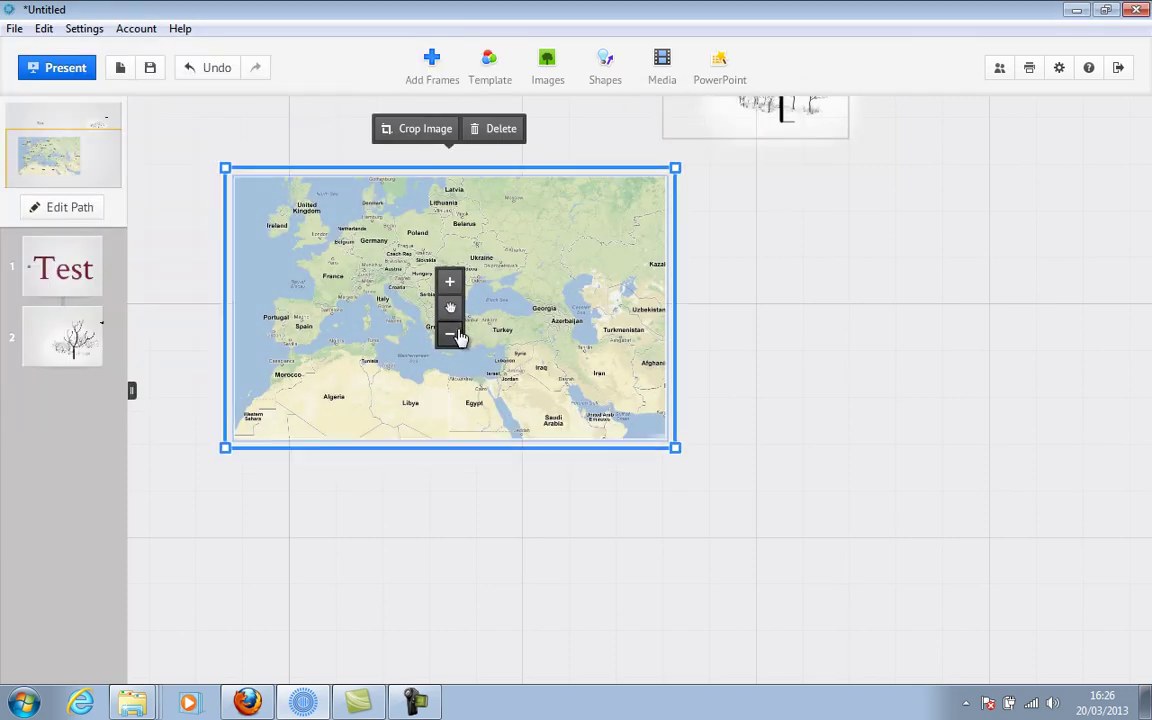
{"action": "left_click_drag", "start_coordinate": [450, 306], "coordinate": [591, 440]}
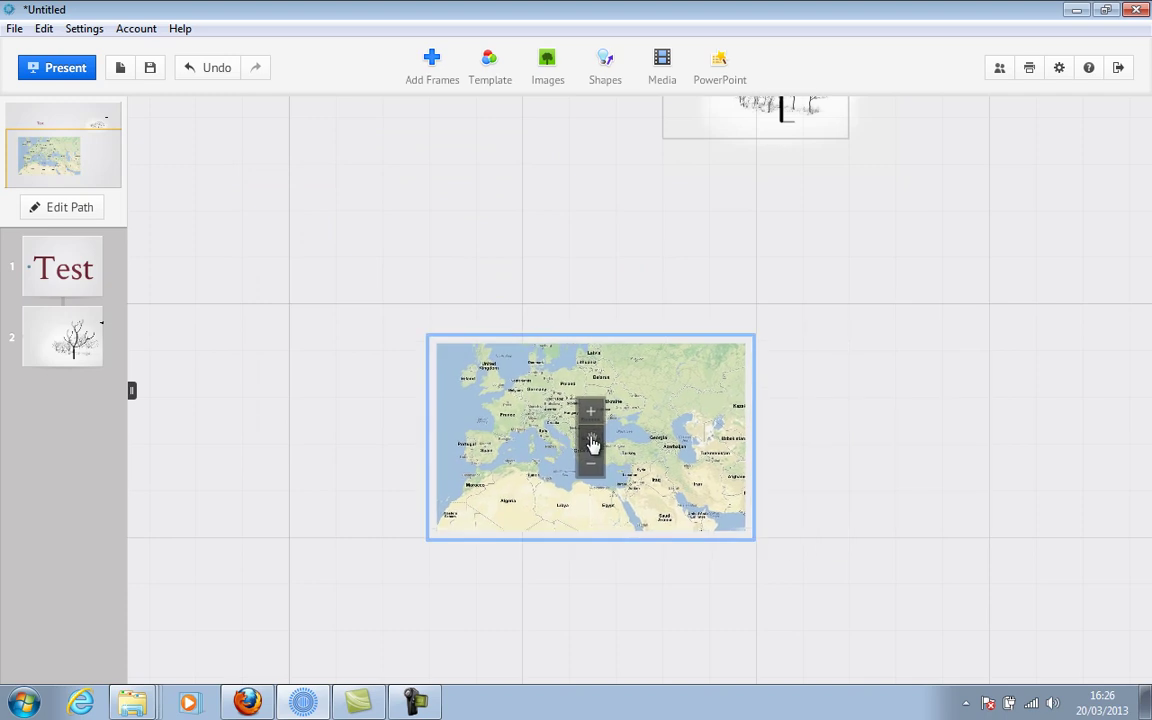
Insert plane_diagonal_top.swf and centre it over the map, scaled slightly larger than the map.
{"action": "left_click", "coordinate": [668, 72]}
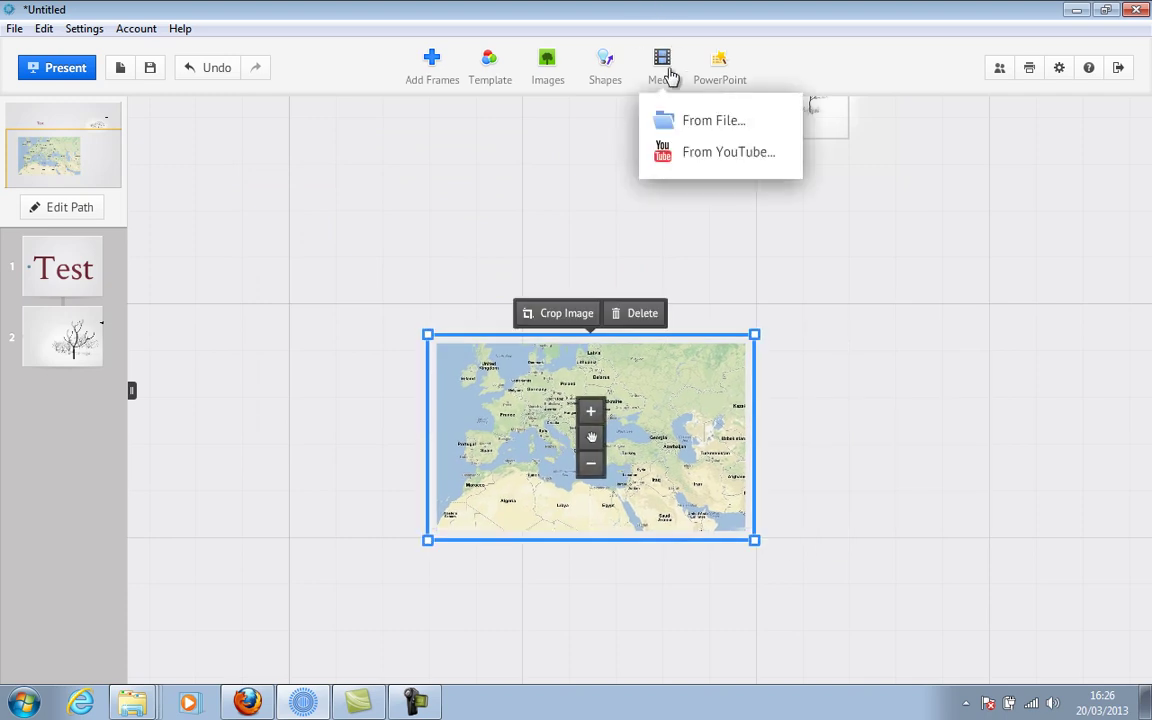
{"action": "left_click", "coordinate": [690, 121]}
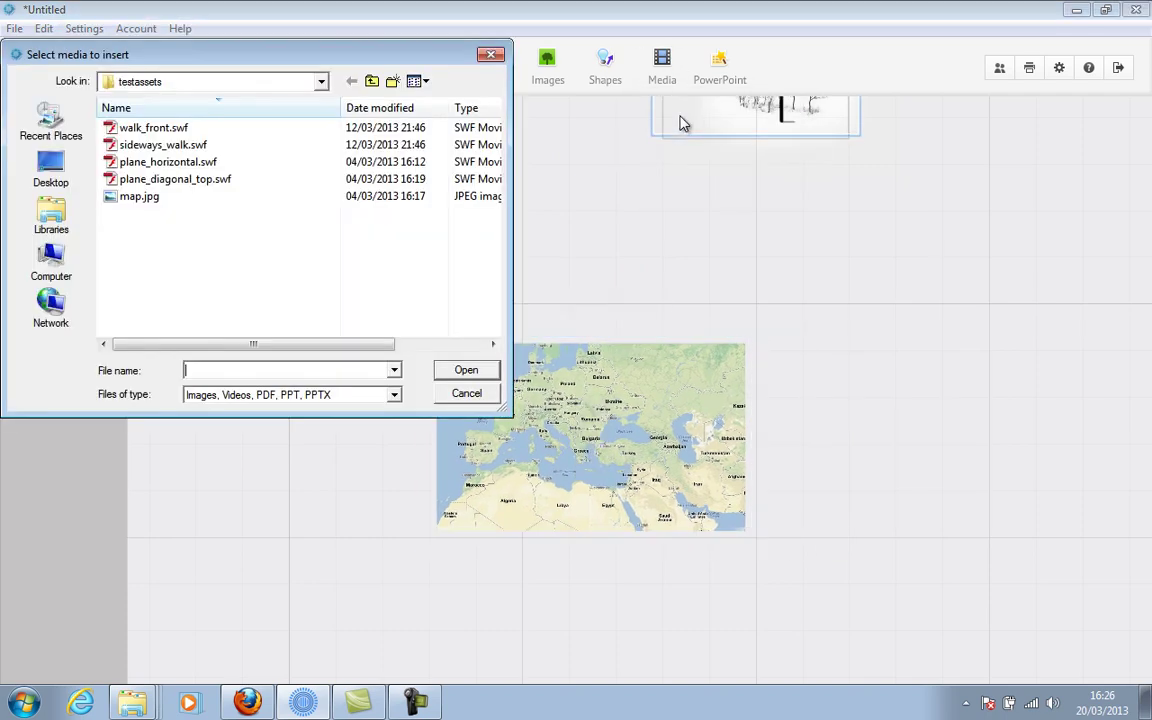
{"action": "double_click", "coordinate": [197, 180]}
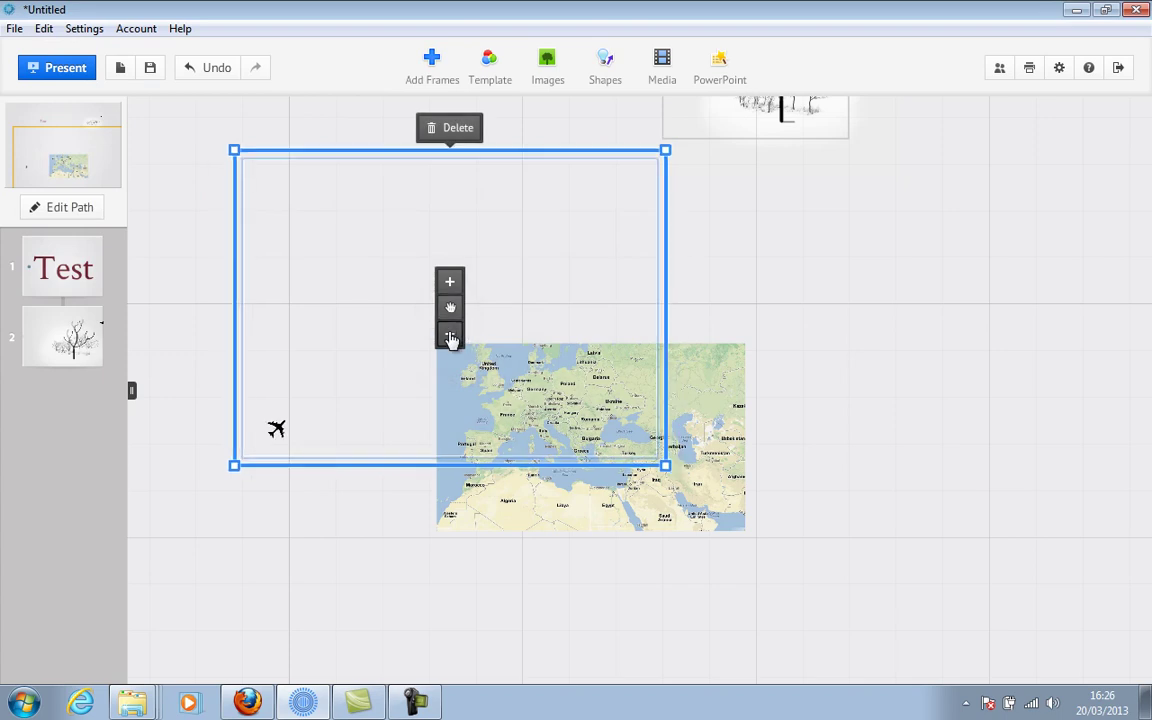
{"action": "left_click", "coordinate": [449, 333]}
{"action": "left_click_drag", "start_coordinate": [451, 316], "coordinate": [594, 457]}
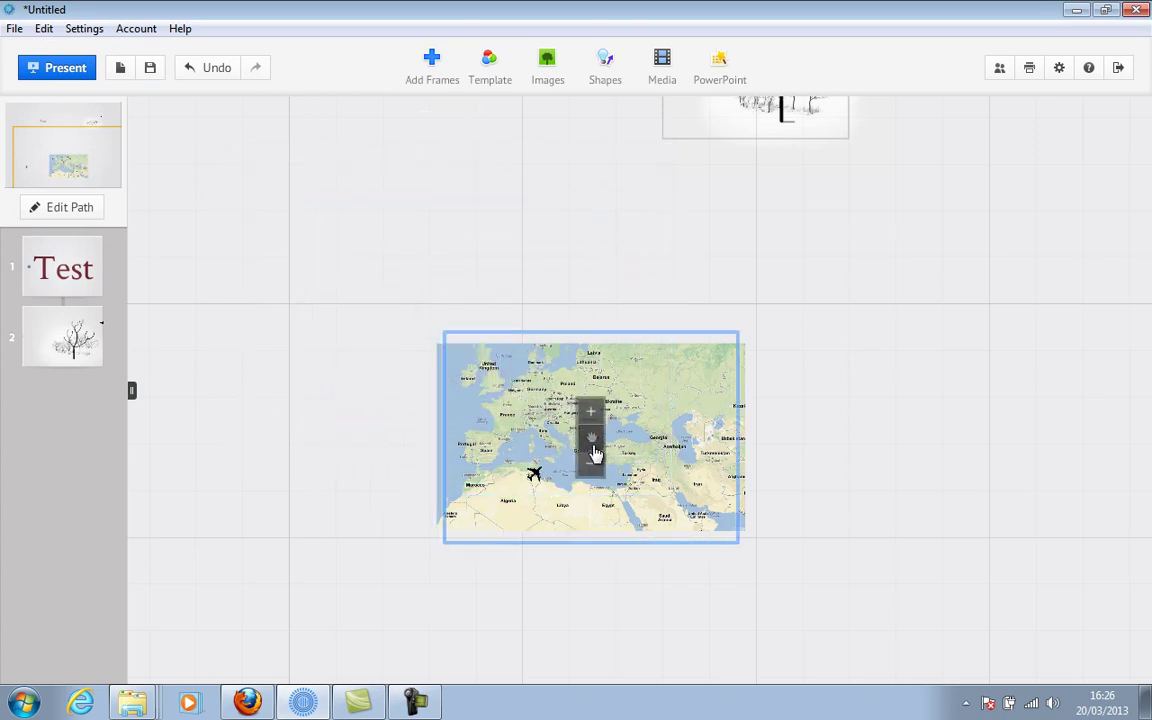
{"action": "left_click", "coordinate": [591, 415]}
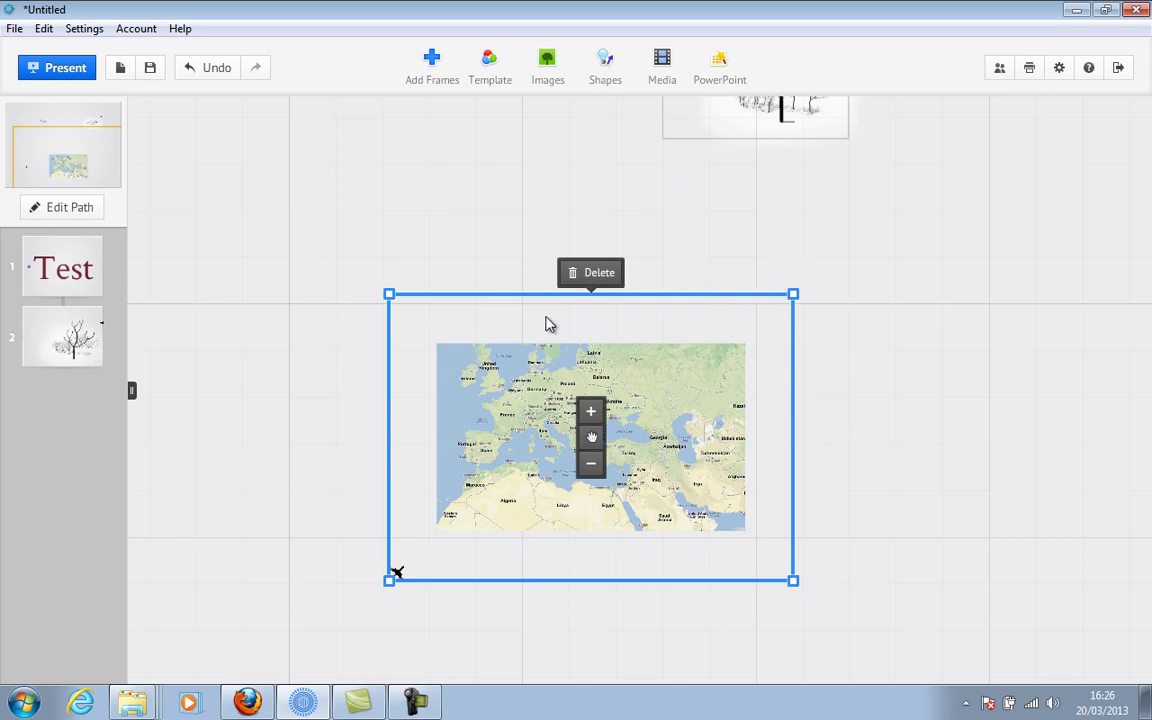
Add the map to the path as step 3, moving the diagonal plane animation aside to reach it and back over the map.
{"action": "left_click_drag", "start_coordinate": [590, 437], "coordinate": [982, 383]}
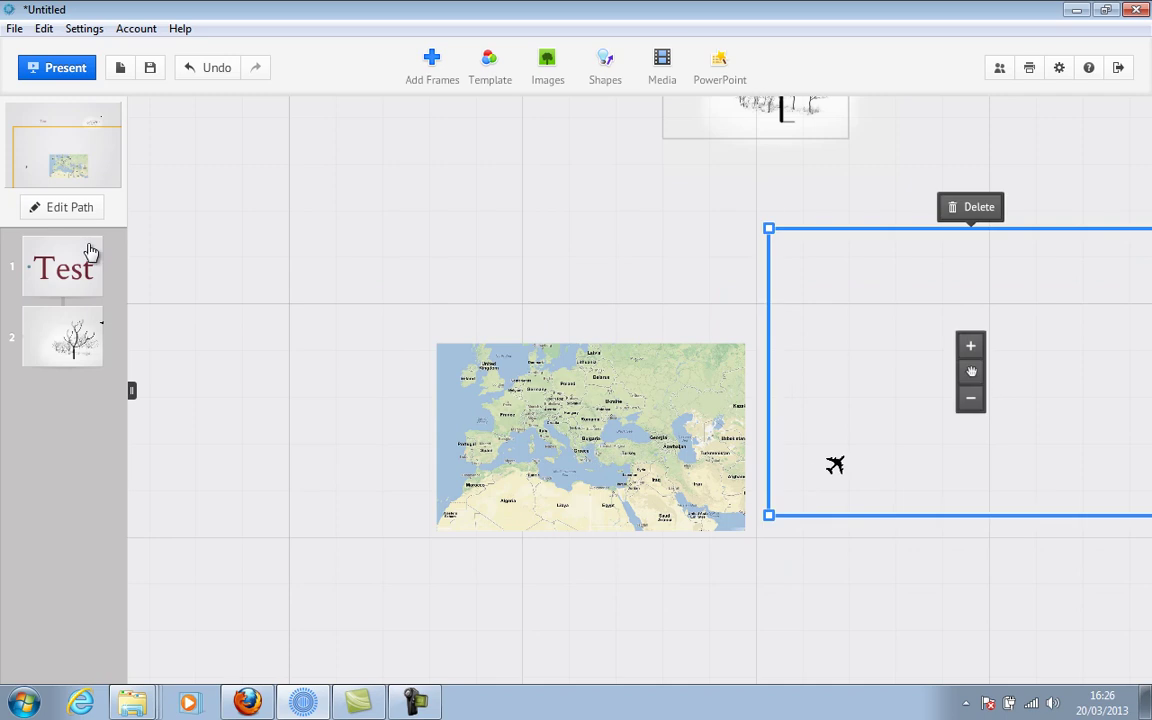
{"action": "left_click", "coordinate": [88, 211]}
{"action": "left_click", "coordinate": [515, 420]}
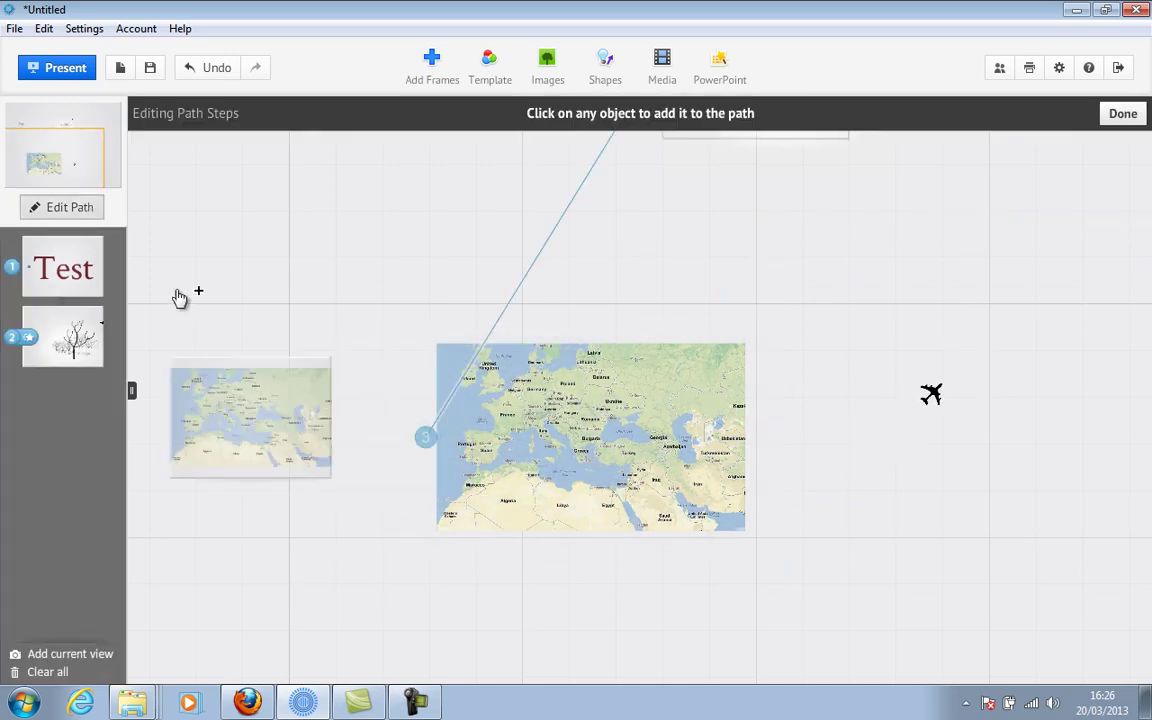
{"action": "left_click", "coordinate": [72, 212]}
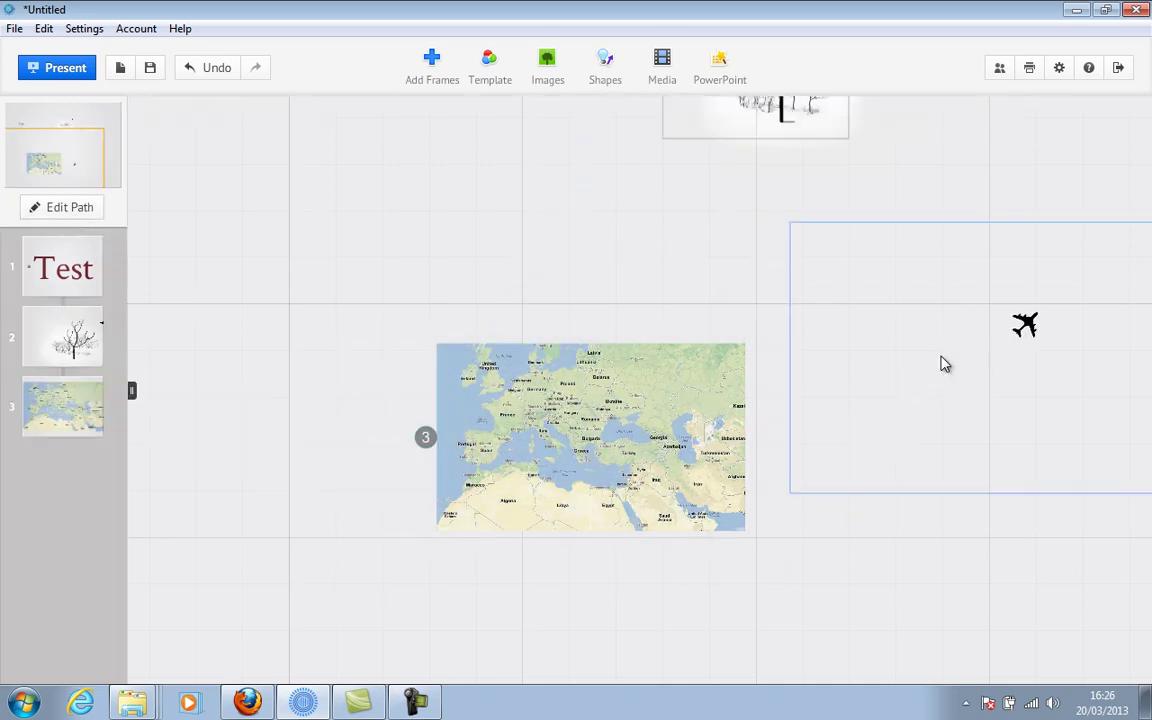
{"action": "left_click_drag", "start_coordinate": [944, 363], "coordinate": [545, 447]}
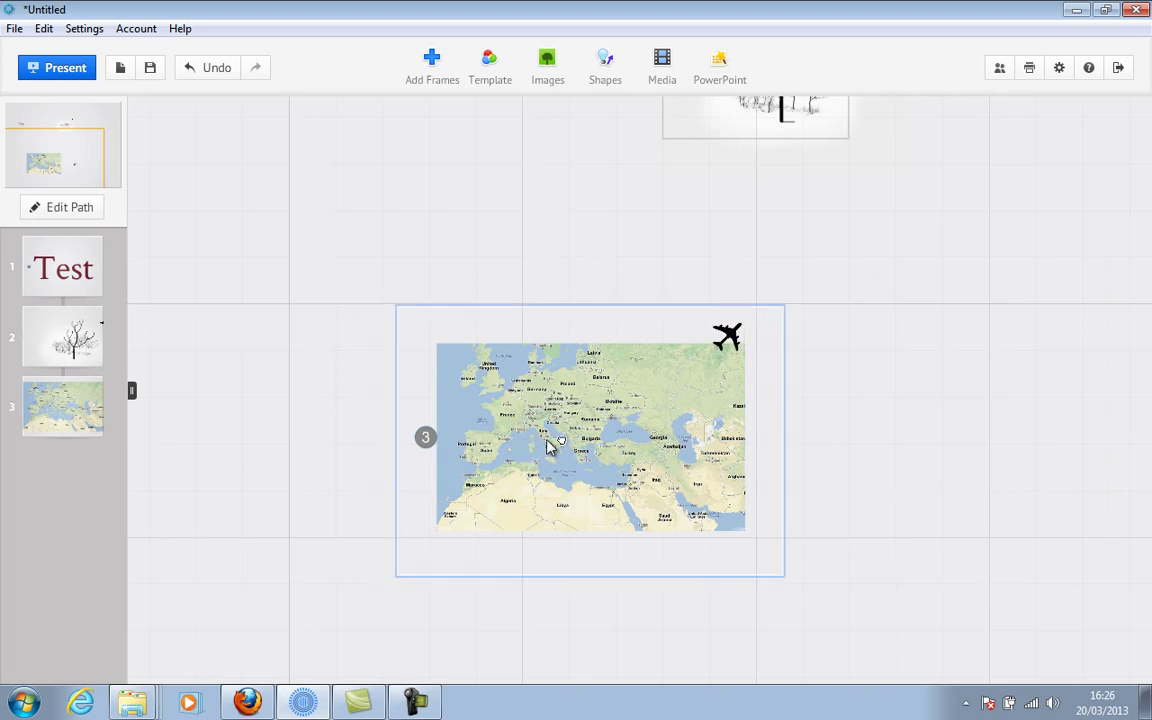
Insert walk_front.swf in the empty canvas area below the map and move it further away to the lower right.
{"action": "left_click_drag", "start_coordinate": [1067, 502], "coordinate": [838, 239]}
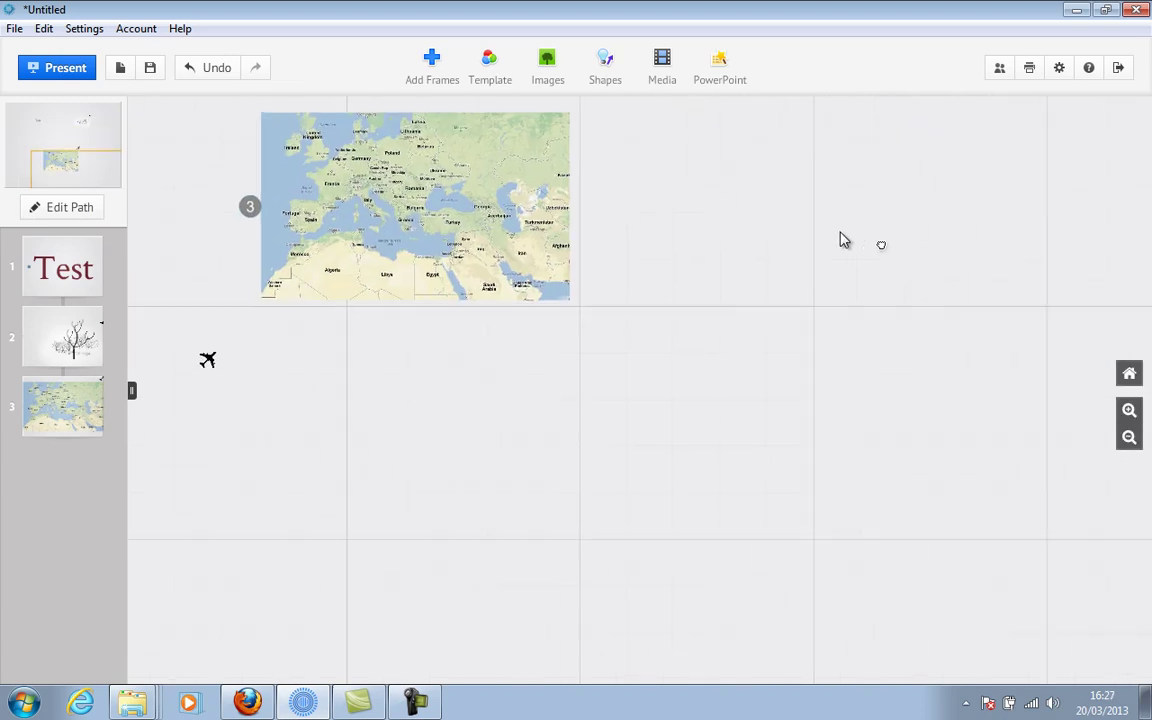
{"action": "left_click_drag", "start_coordinate": [843, 399], "coordinate": [645, 330]}
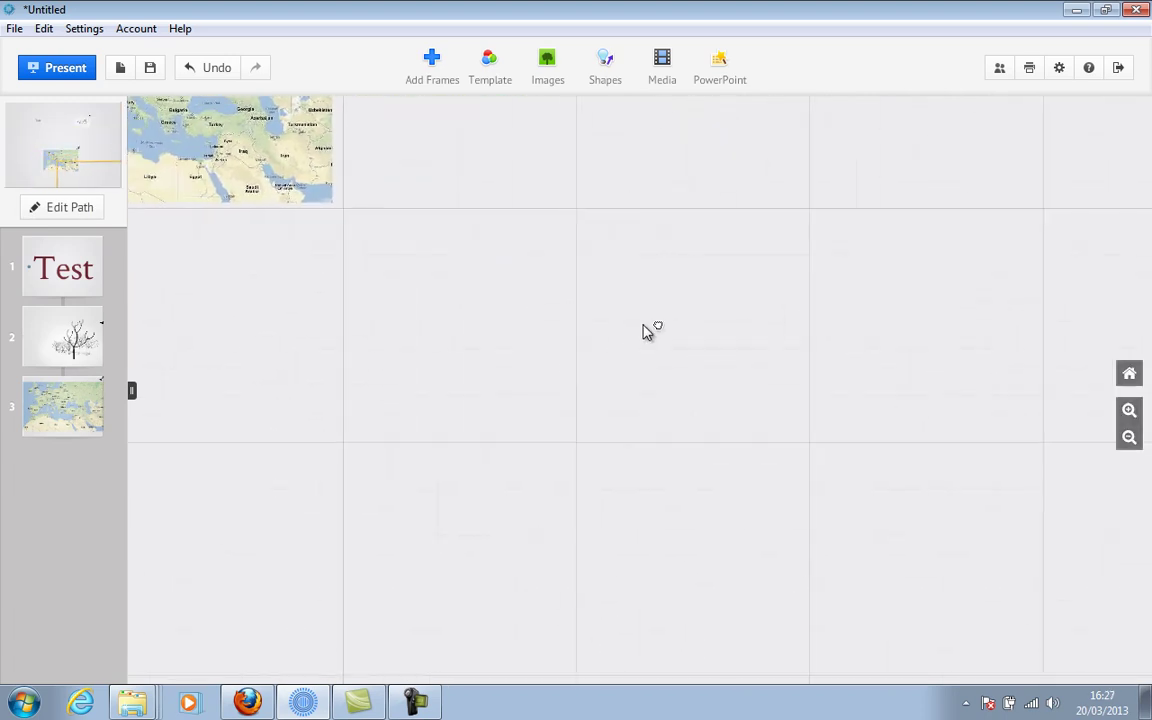
{"action": "left_click", "coordinate": [662, 65]}
{"action": "left_click", "coordinate": [660, 120]}
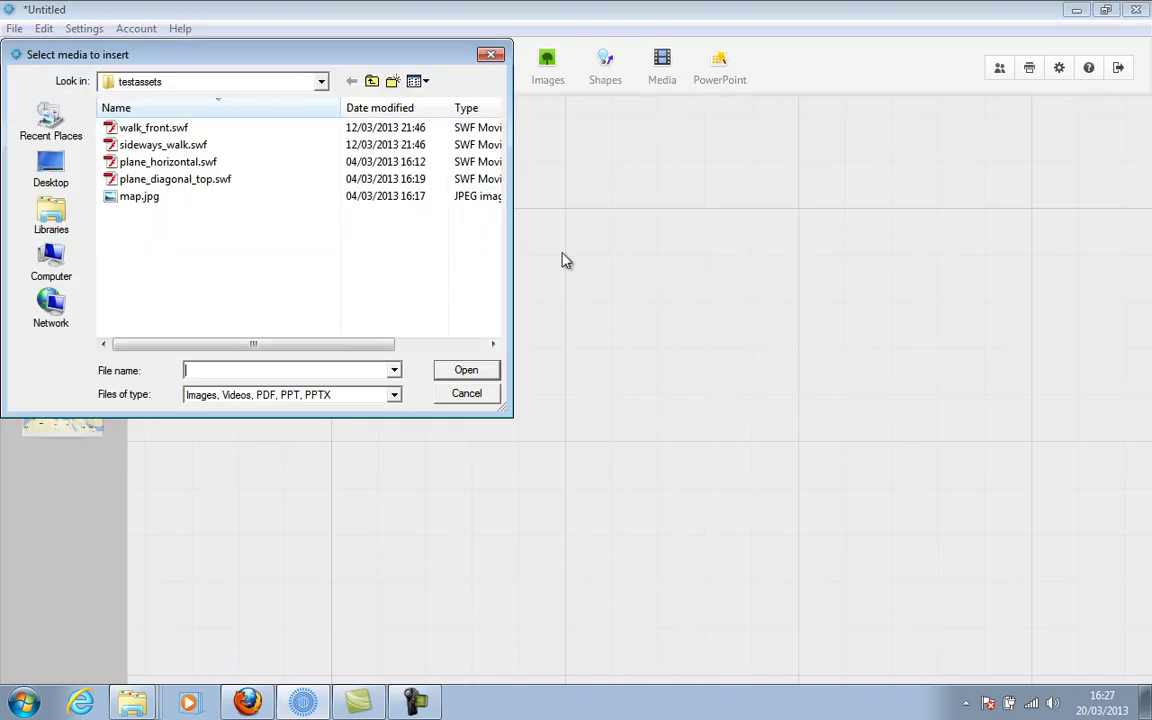
{"action": "left_click", "coordinate": [162, 130]}
{"action": "double_click", "coordinate": [160, 131]}
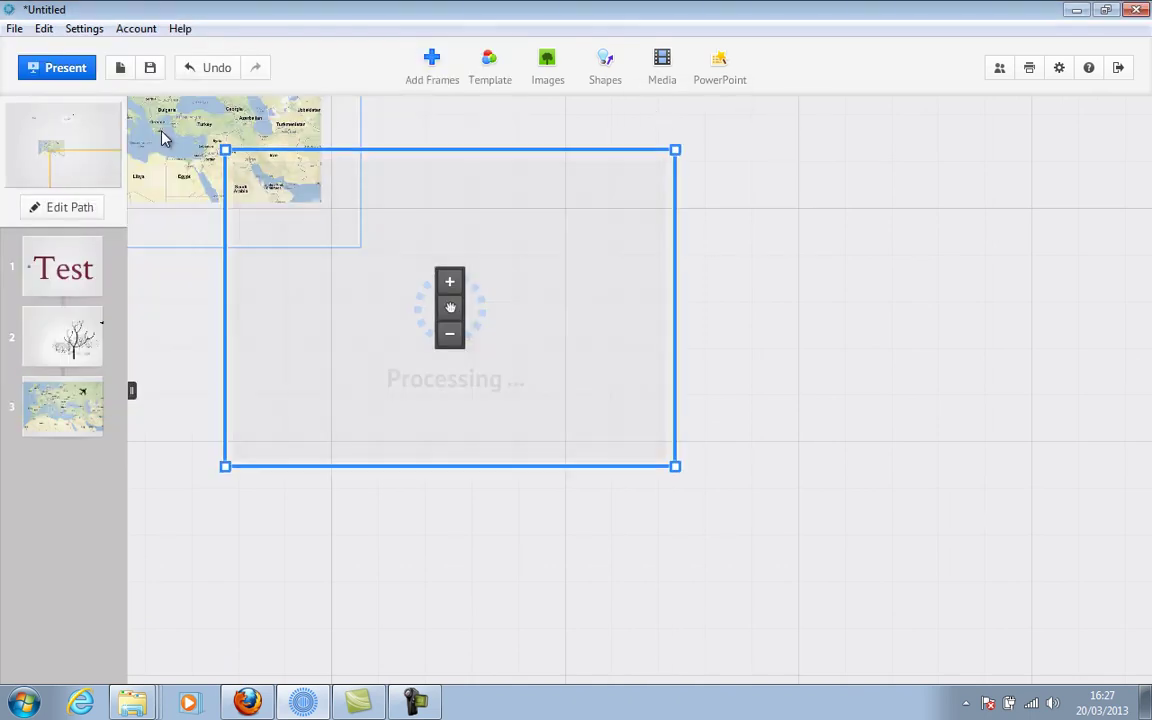
{"action": "left_click_drag", "start_coordinate": [468, 319], "coordinate": [795, 458]}
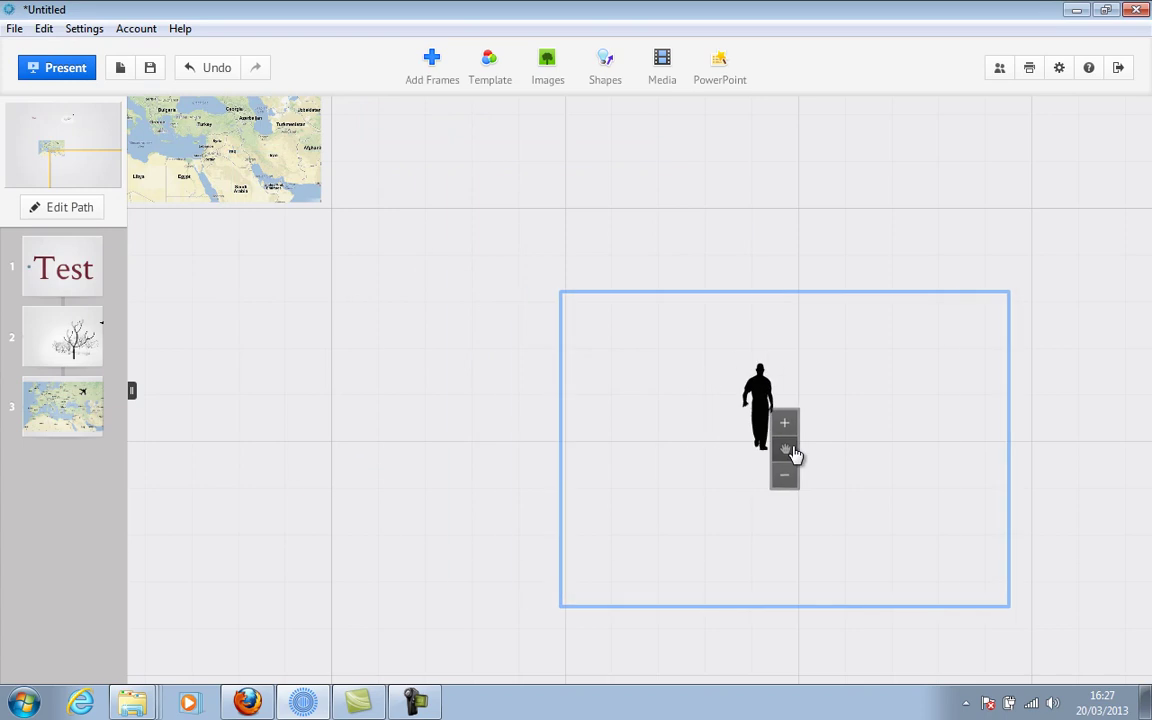
Add the front-walking man animation to the path as step 4.
{"action": "left_click", "coordinate": [64, 208]}
{"action": "left_click", "coordinate": [740, 413]}
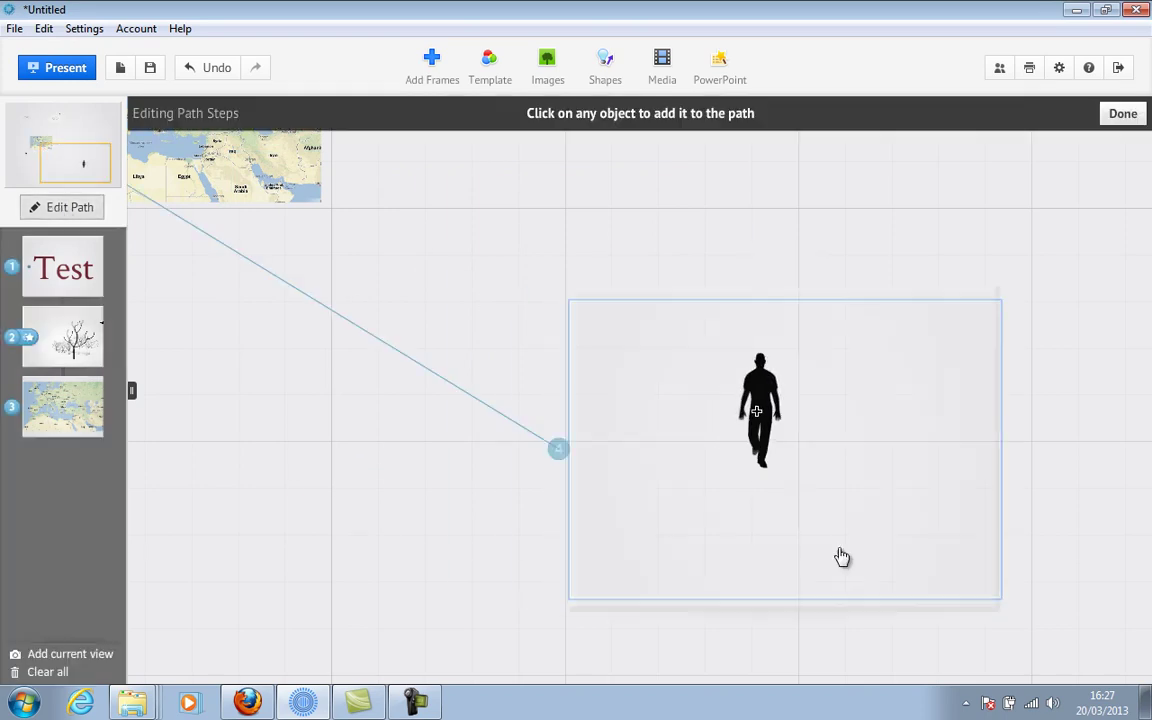
{"action": "left_click", "coordinate": [66, 210]}
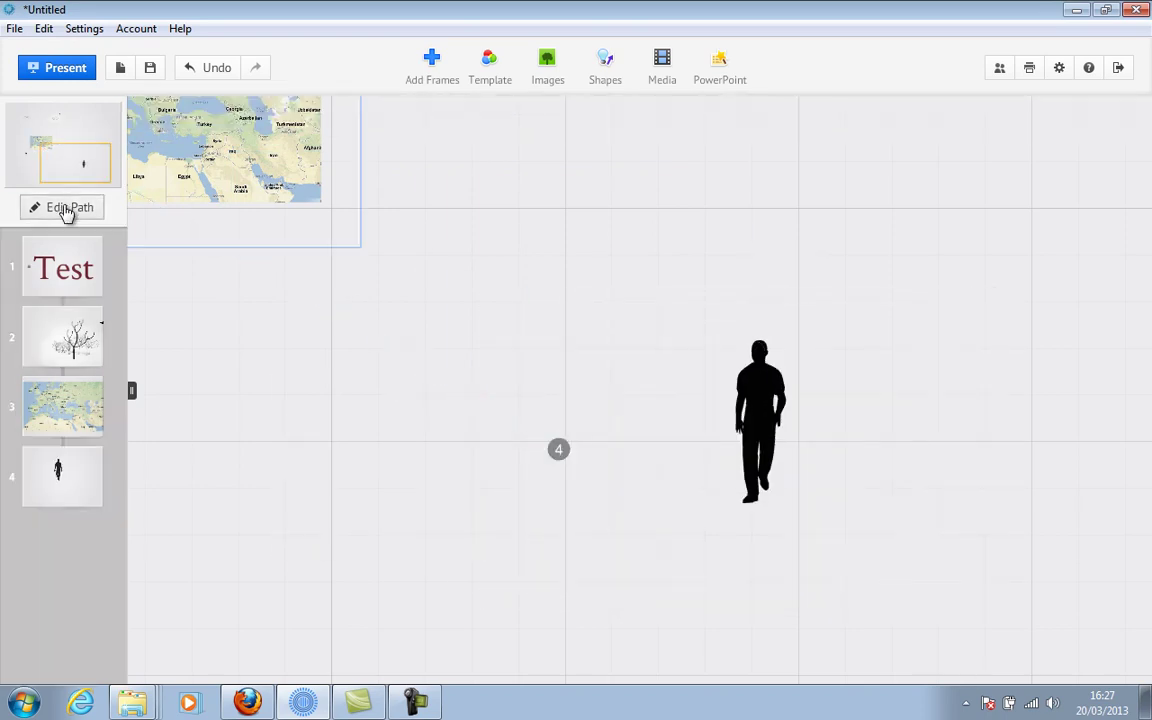
Insert sideways_walk.swf in the empty canvas area to the left of step 4 and move it further down.
{"action": "left_click_drag", "start_coordinate": [396, 432], "coordinate": [677, 198]}
{"action": "scroll", "coordinate": [676, 198], "scroll_direction": "up", "scroll_amount": 2}
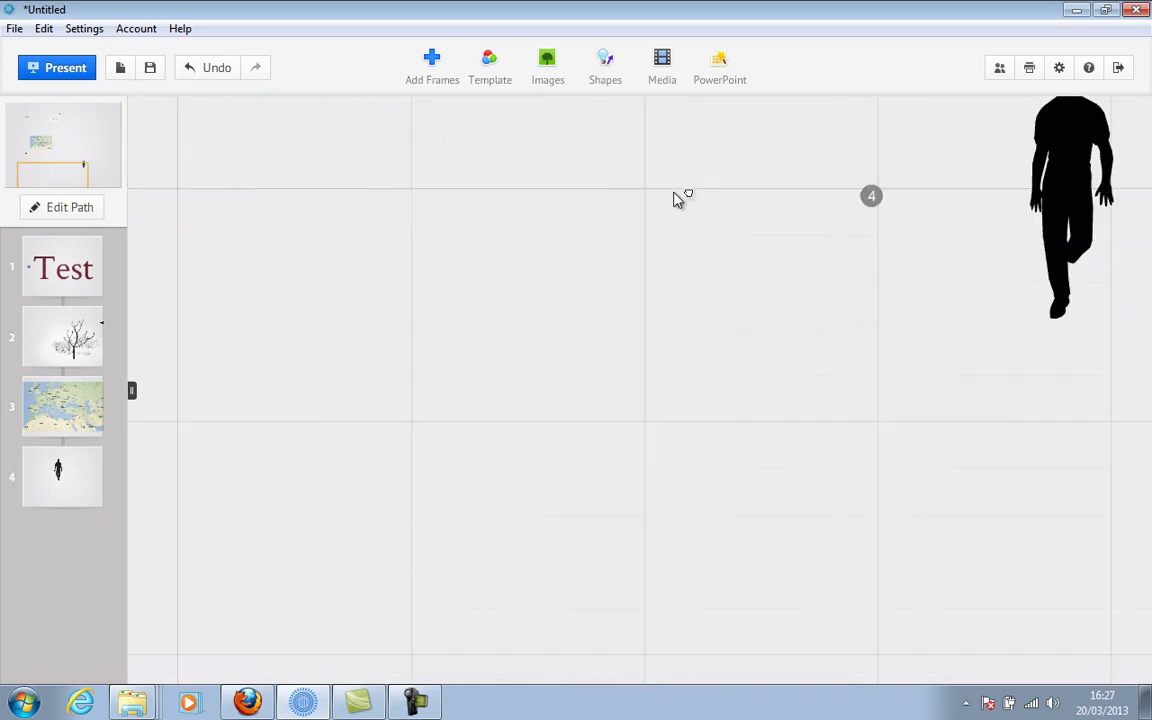
{"action": "left_click", "coordinate": [648, 70]}
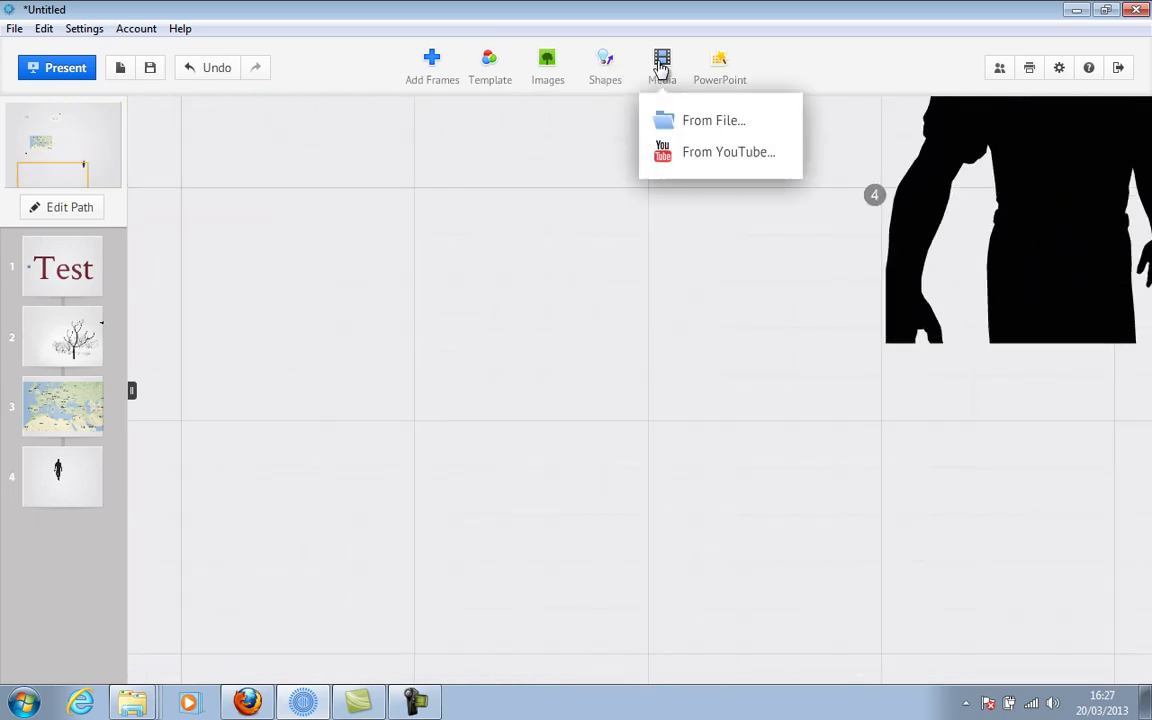
{"action": "left_click", "coordinate": [678, 119]}
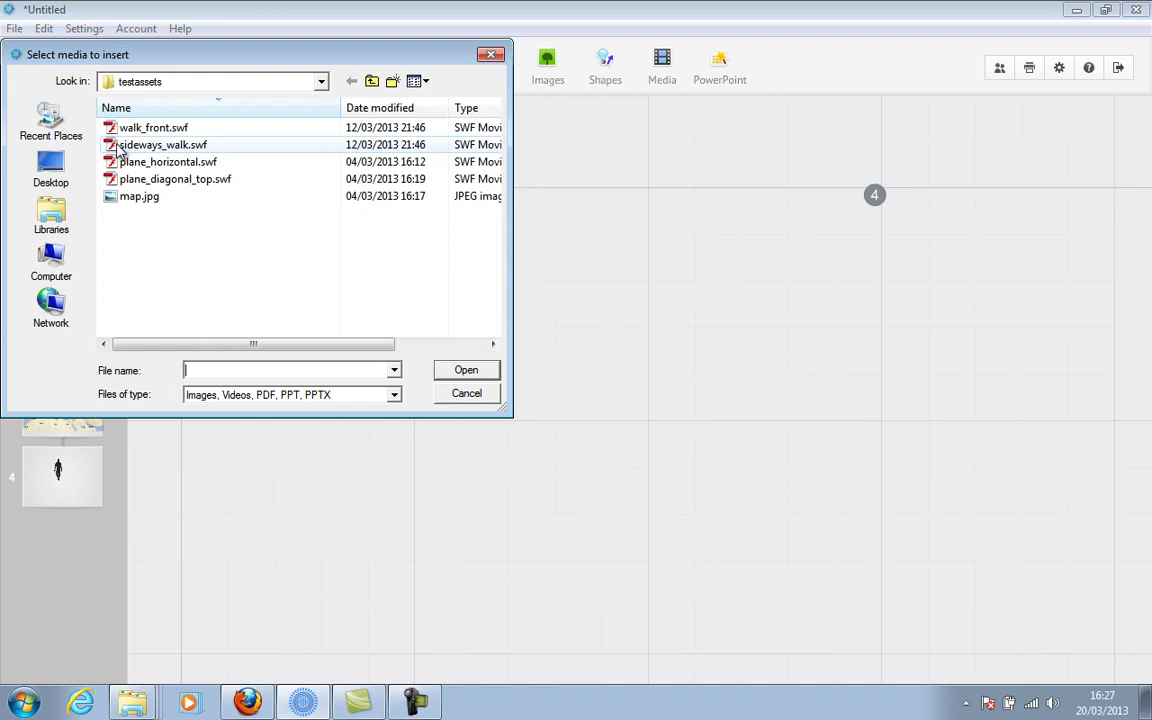
{"action": "double_click", "coordinate": [150, 145]}
{"action": "left_click_drag", "start_coordinate": [475, 308], "coordinate": [480, 515]}
{"action": "left_click", "coordinate": [1132, 445]}
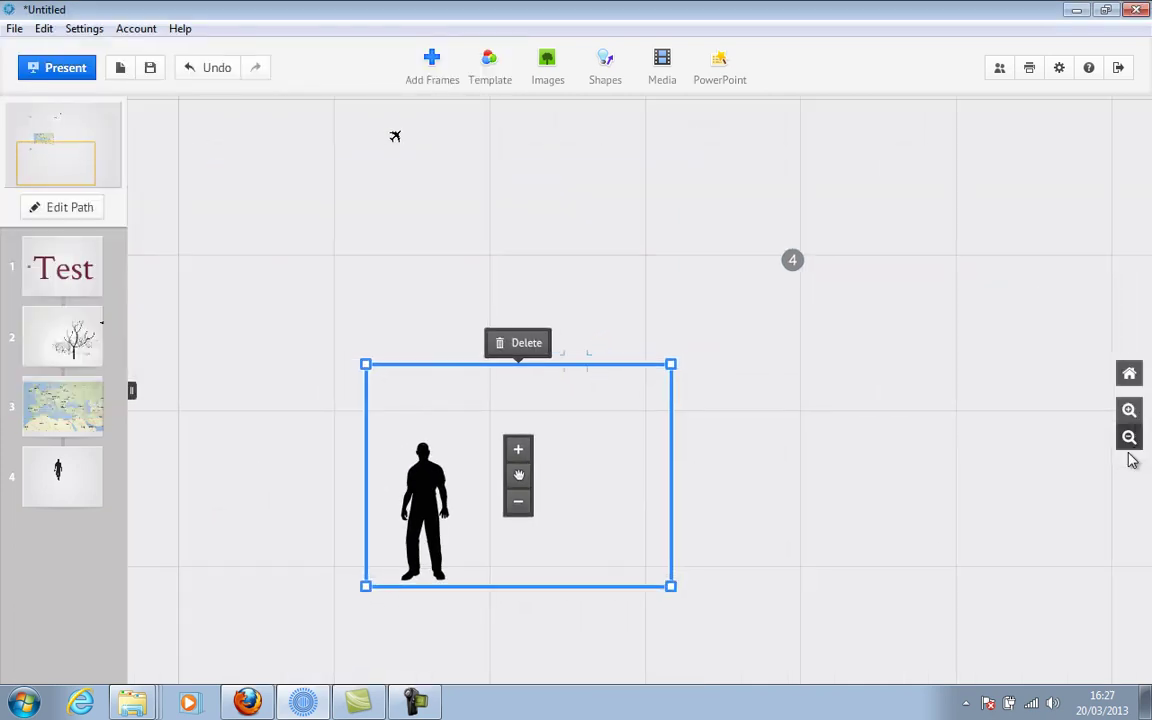
Draw a wide rectangle shape across the lower body of the sideways-walking man.
{"action": "left_click", "coordinate": [605, 68]}
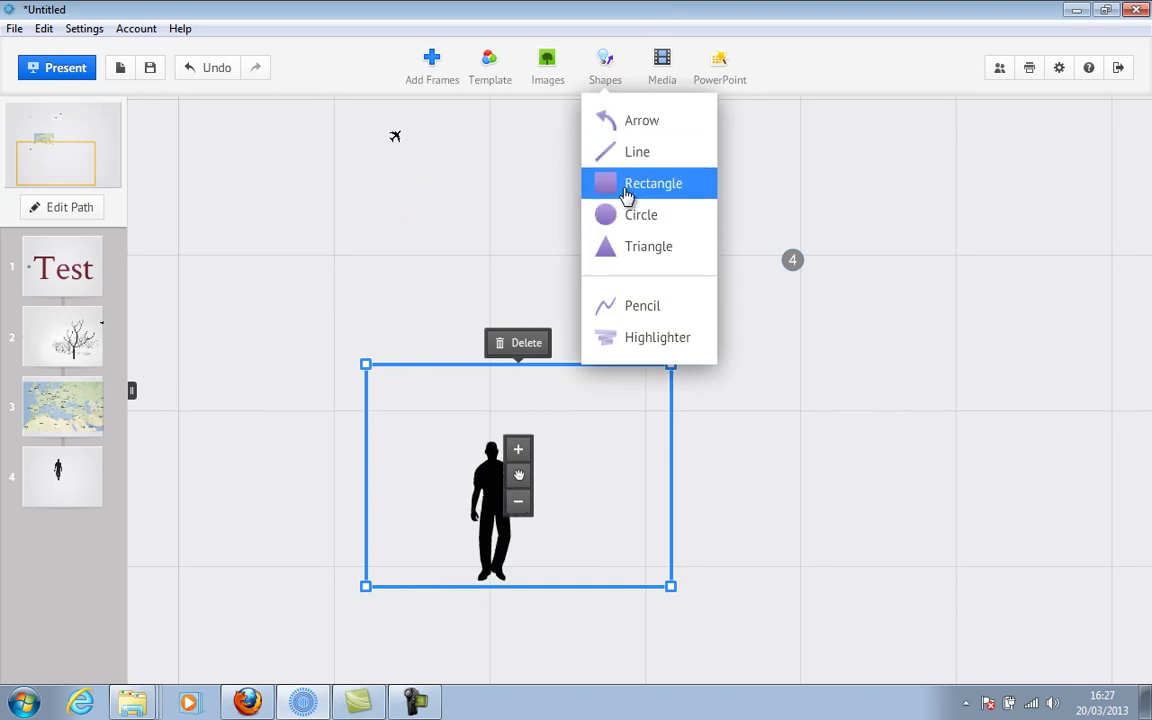
{"action": "left_click", "coordinate": [630, 192]}
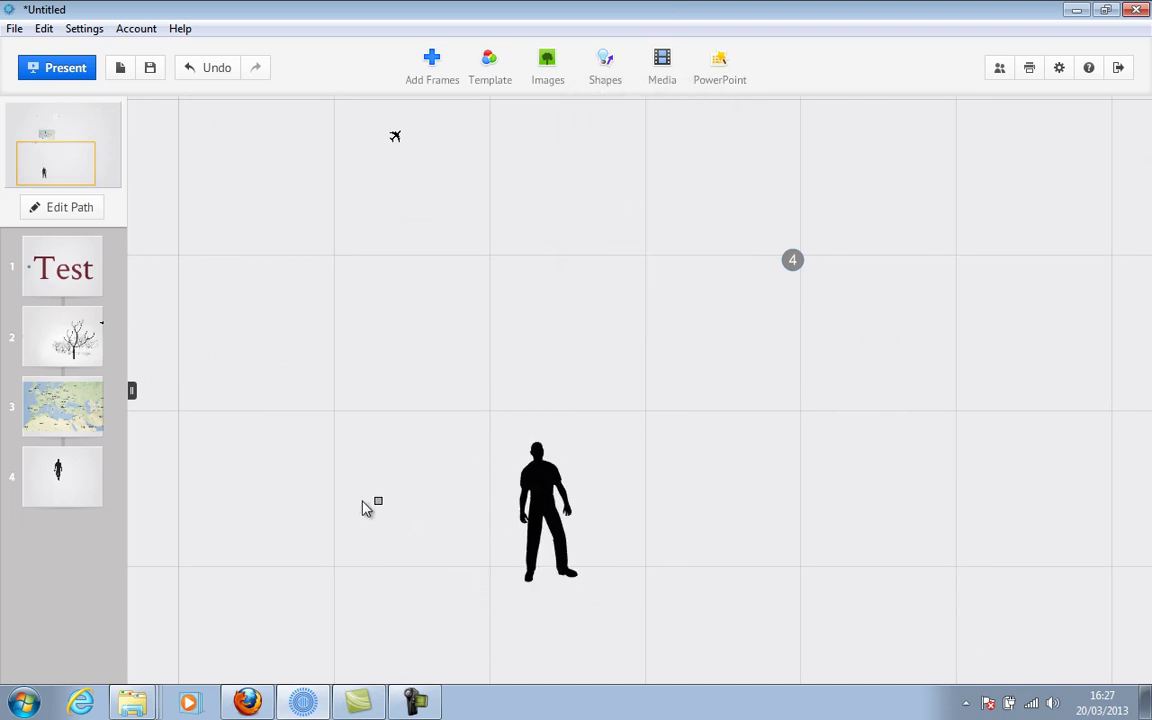
{"action": "mouse_move", "coordinate": [347, 498]}
{"action": "left_mouse_down"}
{"action": "mouse_move", "coordinate": [496, 579]}
{"action": "mouse_move", "coordinate": [750, 622]}
{"action": "mouse_move", "coordinate": [786, 608]}
{"action": "left_mouse_up"}
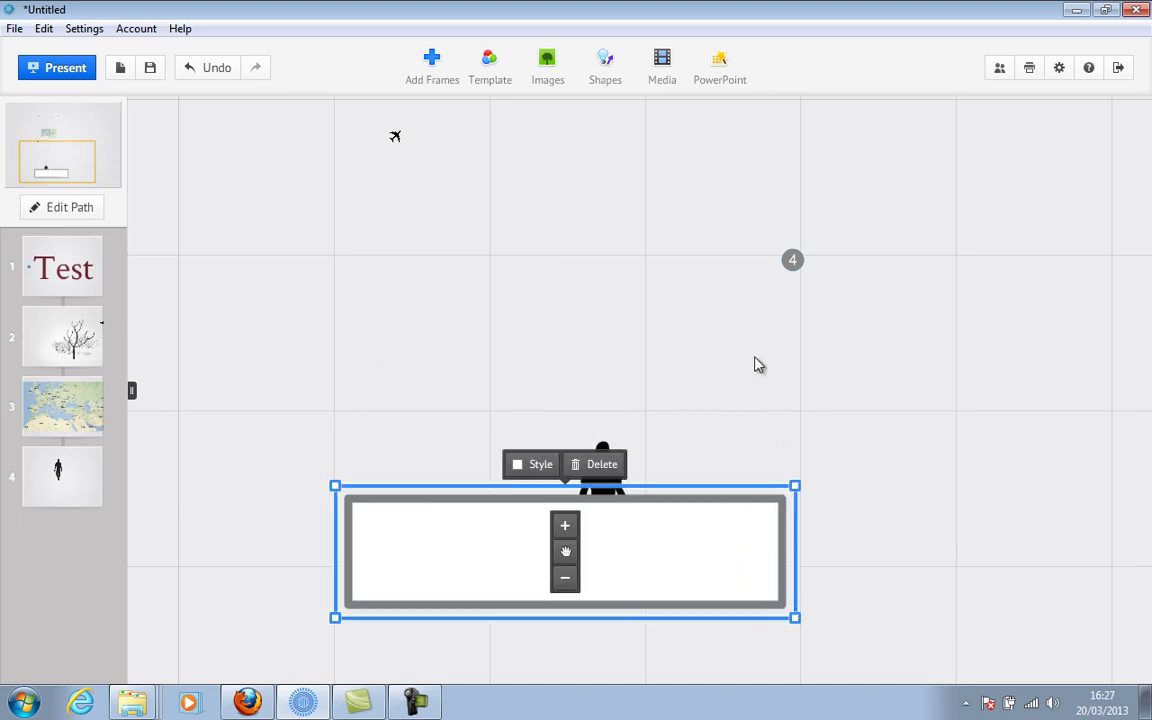
Draw a frame over the sideways-walking man and most of the white rectangle, including it in the path as step 5.
{"action": "left_click", "coordinate": [76, 212]}
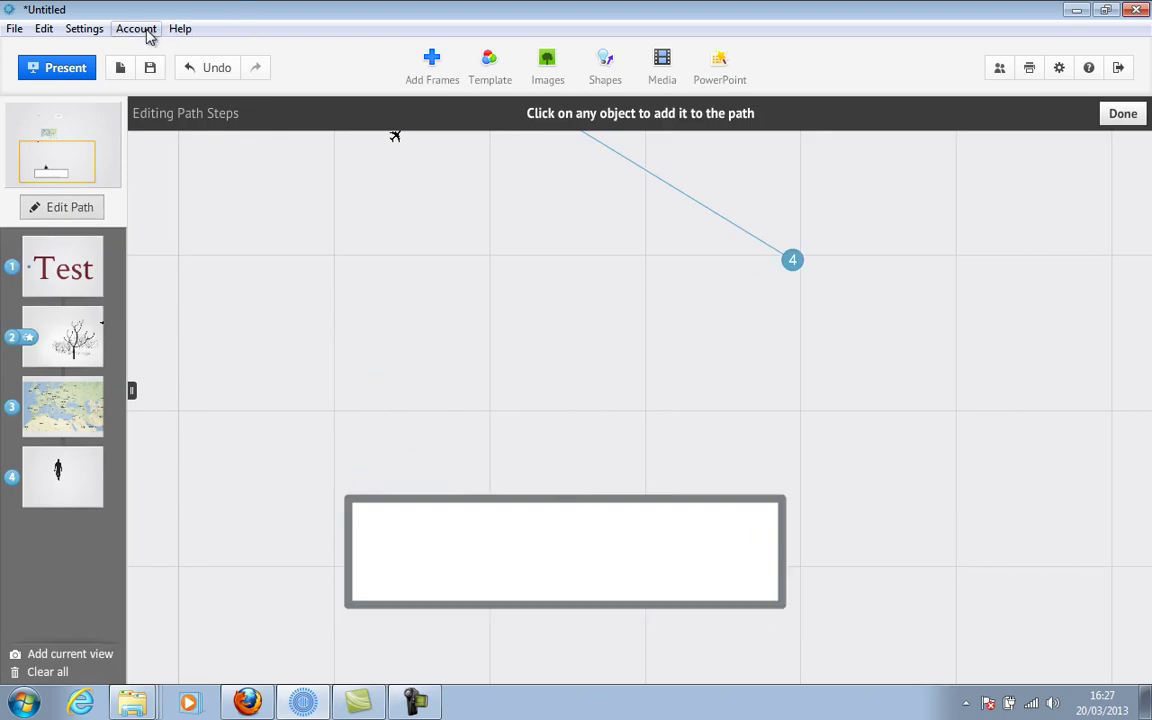
{"action": "left_click", "coordinate": [436, 62]}
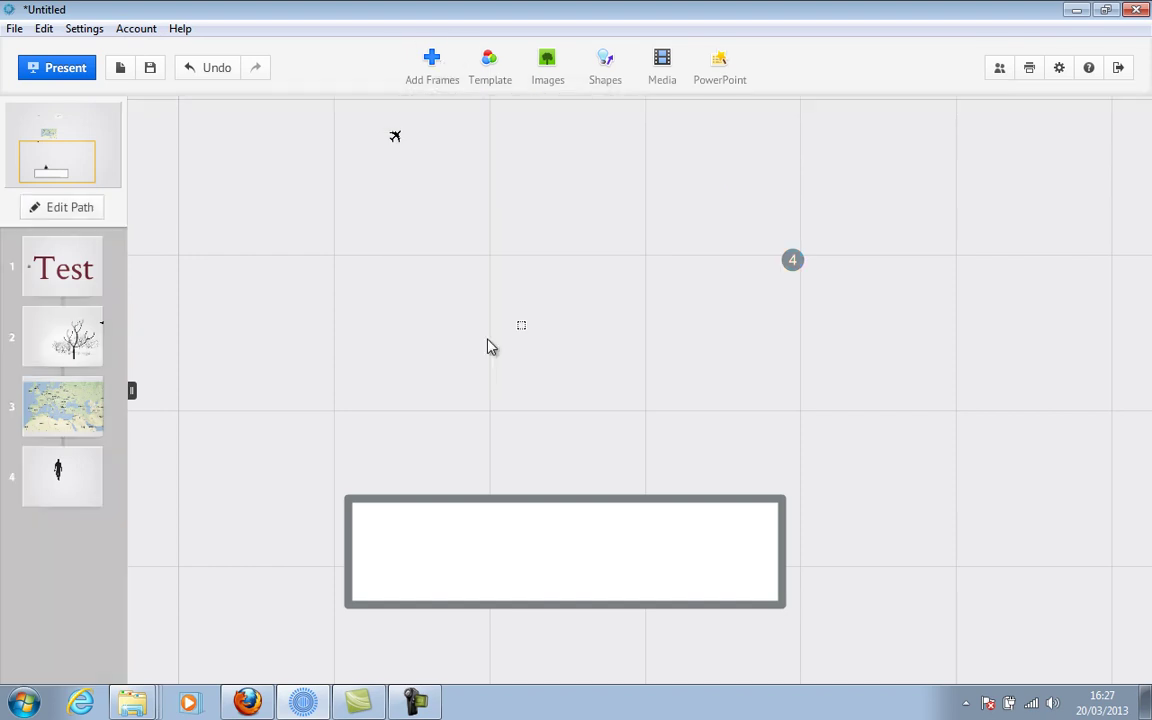
{"action": "left_click_drag", "start_coordinate": [352, 343], "coordinate": [725, 578]}
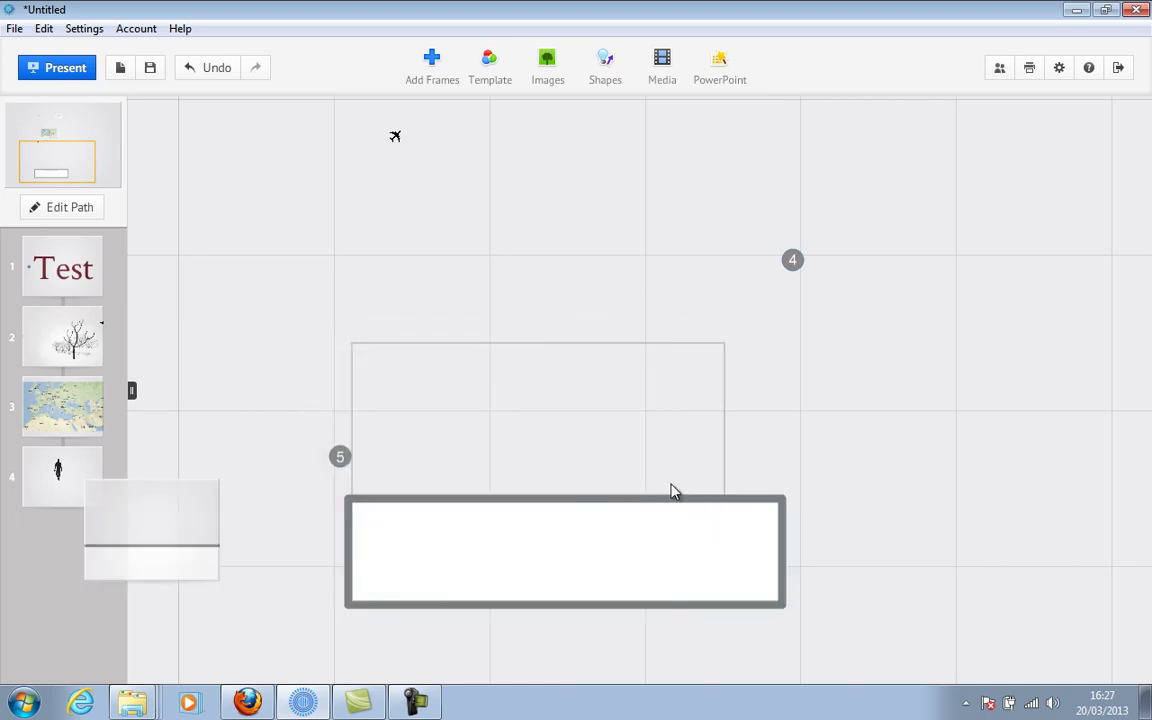
Preview the presentation from its start, advance past the Test title to view the tree frame's plane animation, and end the preview.
{"action": "left_click", "coordinate": [58, 68]}
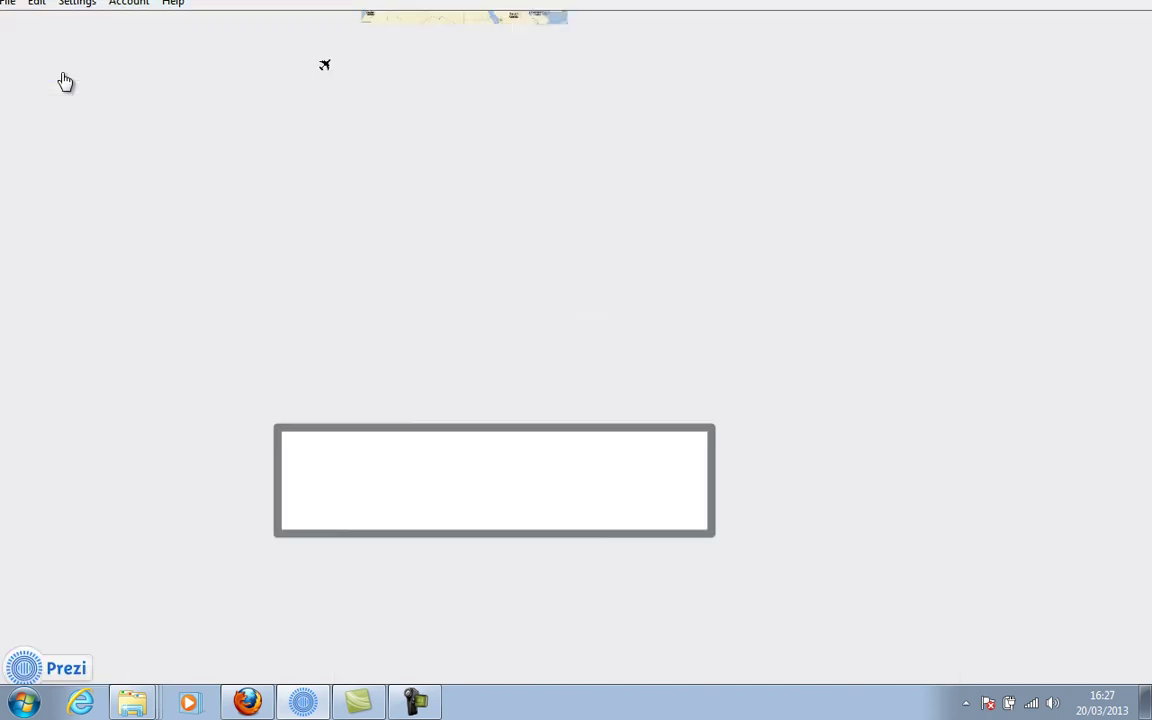
{"action": "mouse_move", "coordinate": [1103, 443]}
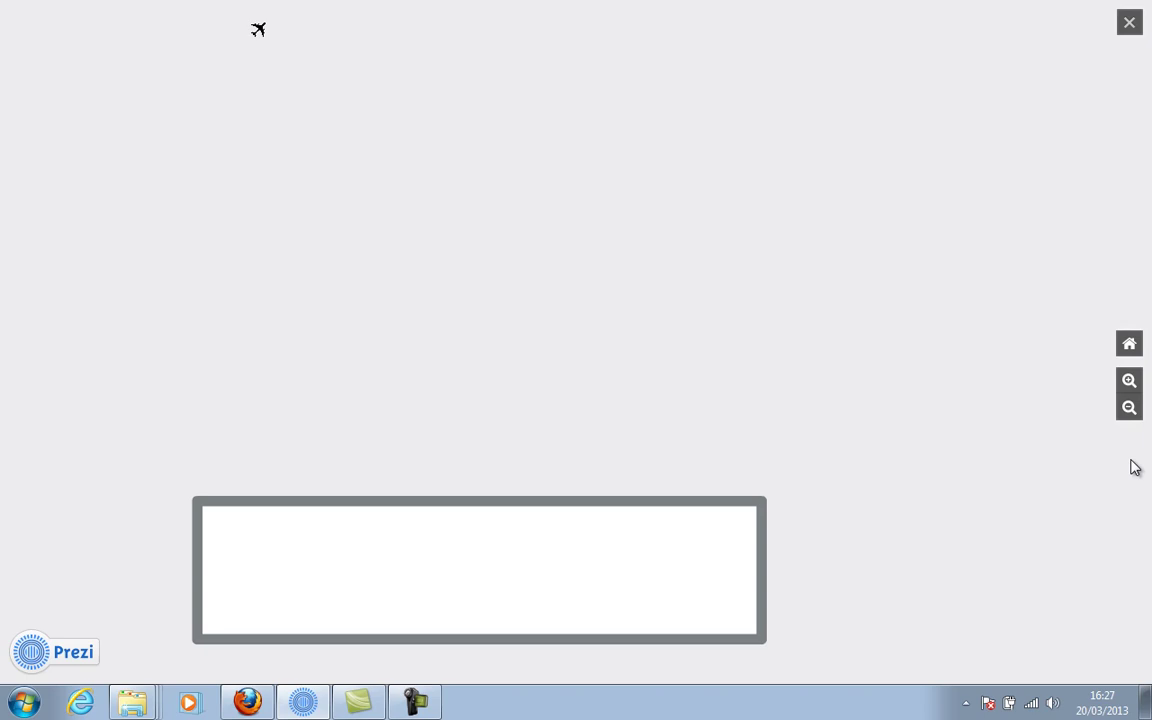
{"action": "right_click", "coordinate": [986, 356]}
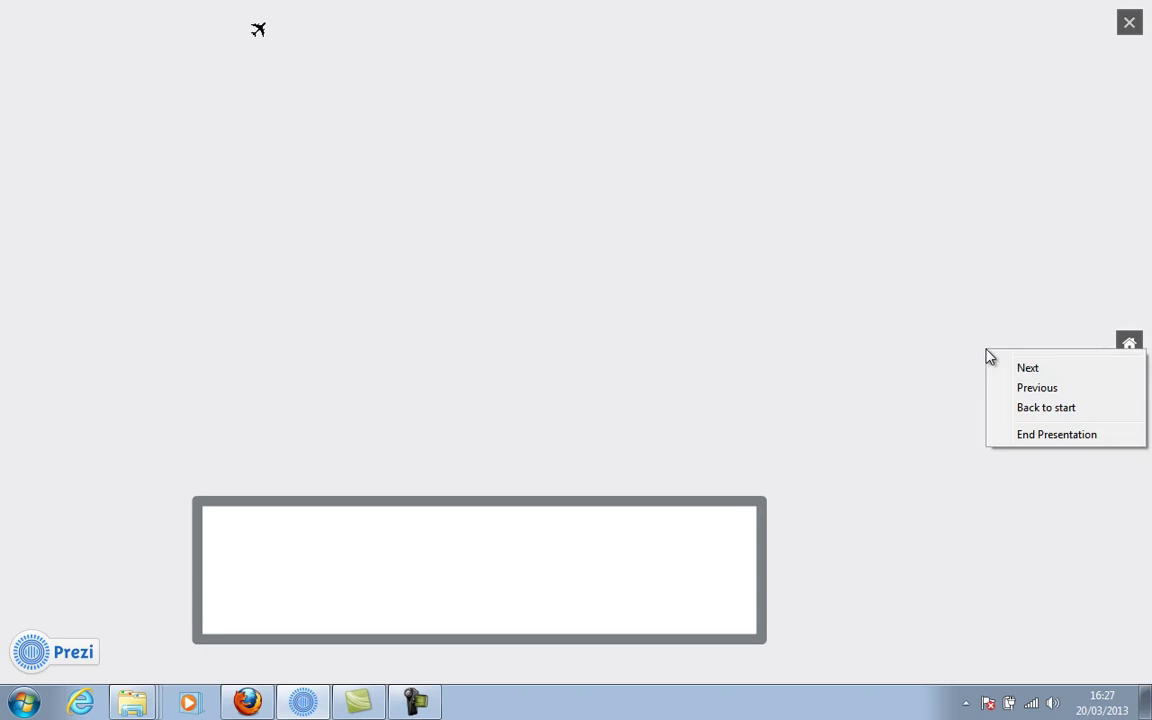
{"action": "left_click", "coordinate": [1045, 408]}
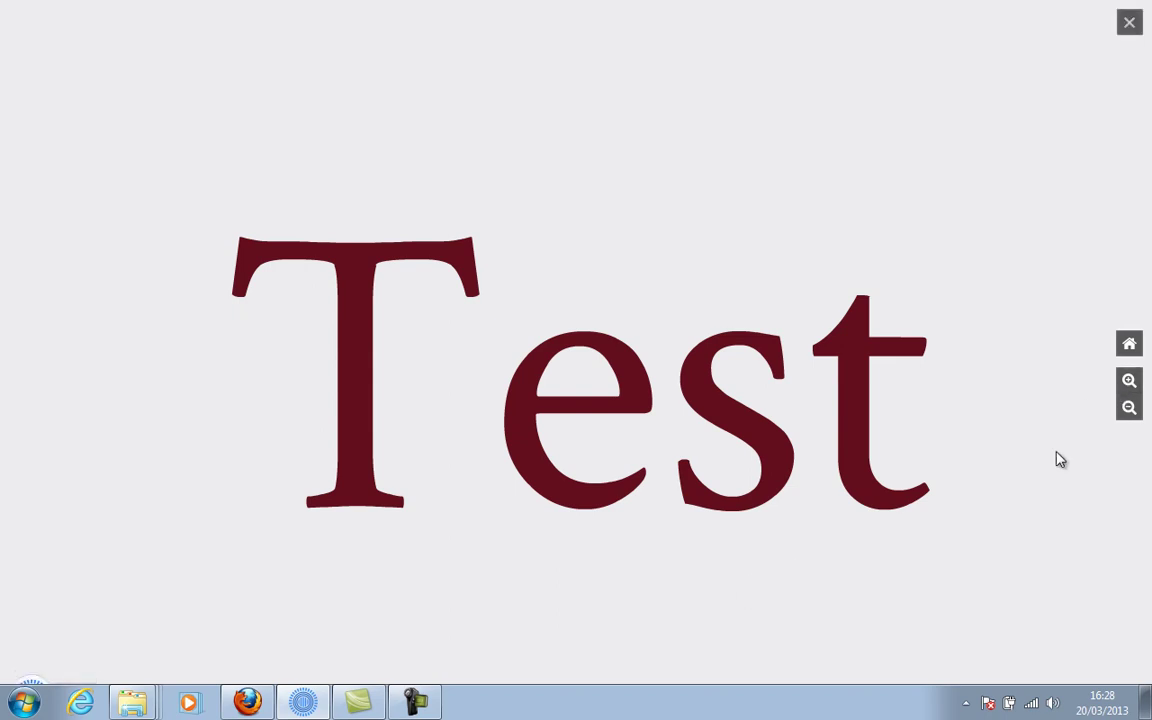
{"action": "key", "text": "Right"}
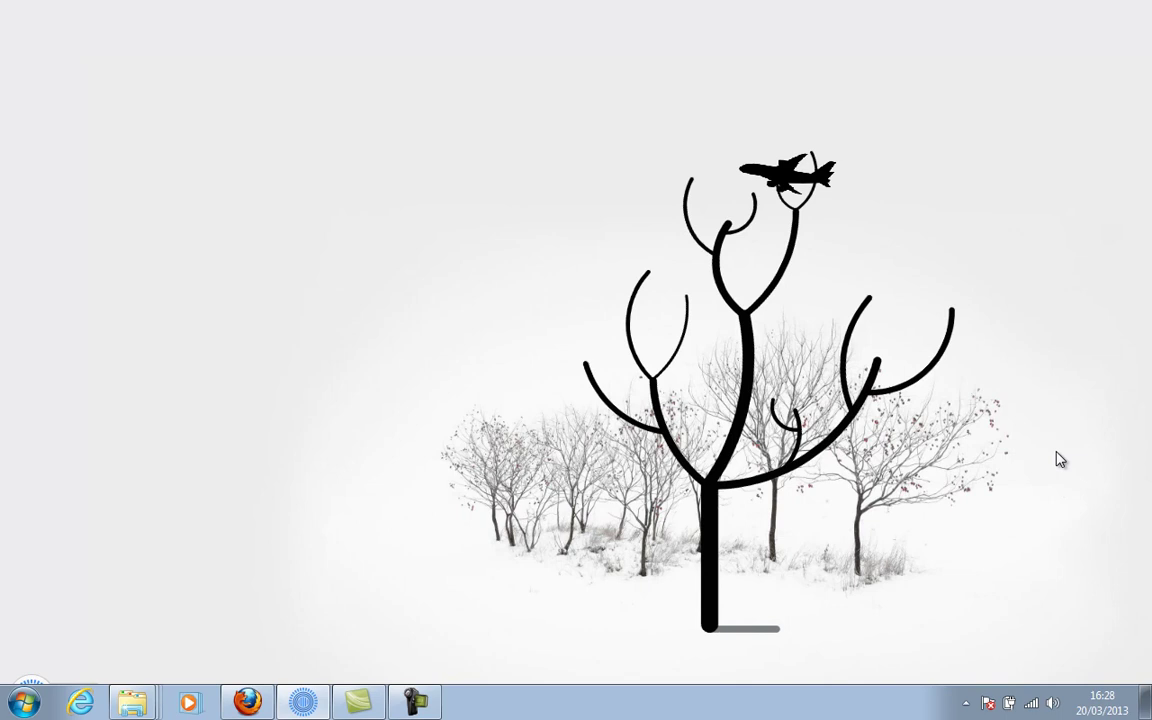
{"action": "key", "text": "Right"}
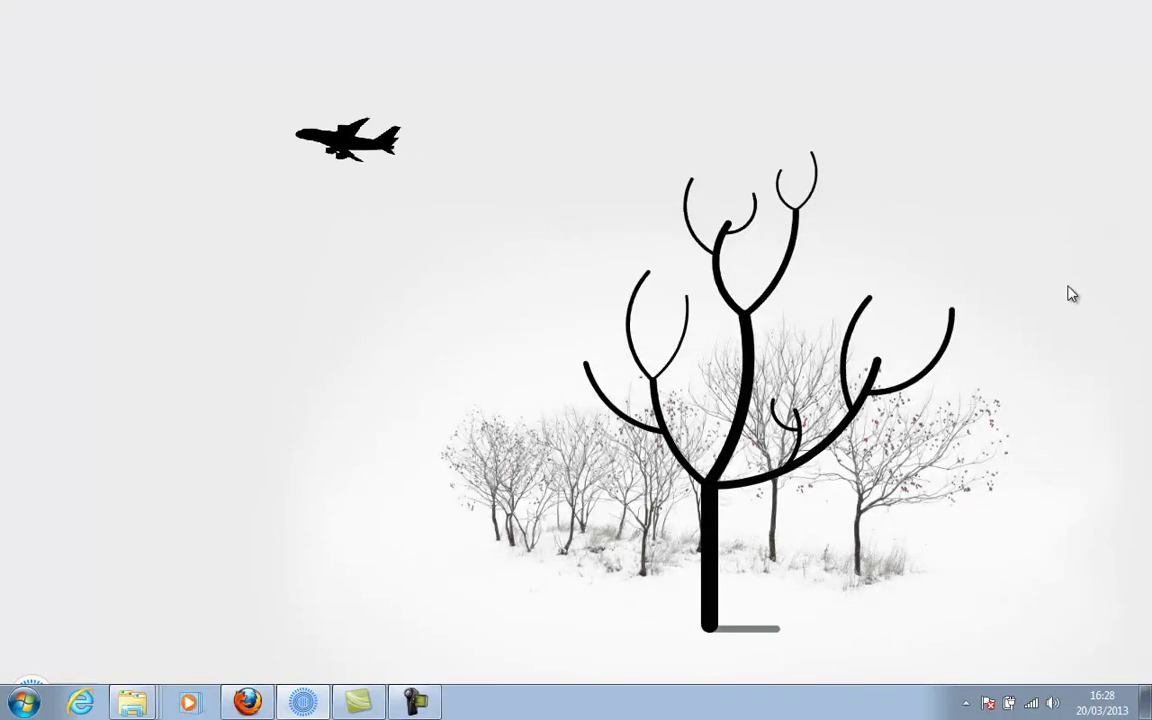
{"action": "mouse_move", "coordinate": [1135, 400]}
{"action": "left_click", "coordinate": [1128, 20]}
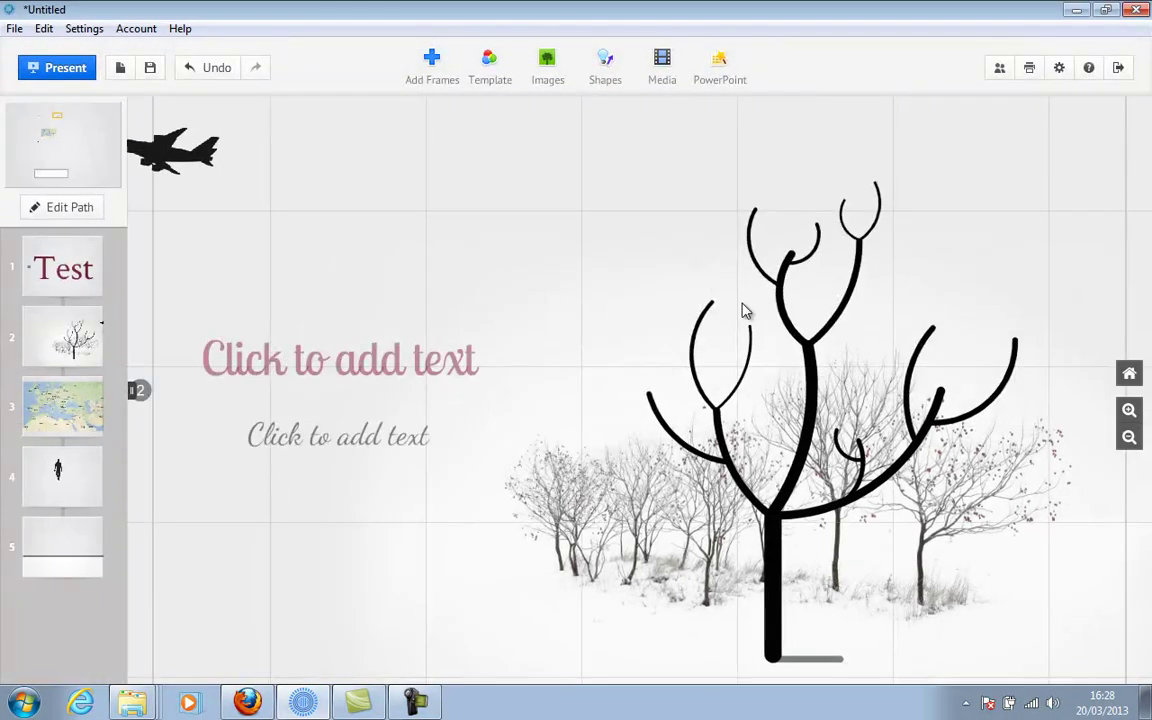
Return to the canvas area below the map to inspect the step 5 frame and the wide white rectangle.
{"action": "left_click", "coordinate": [1129, 436]}
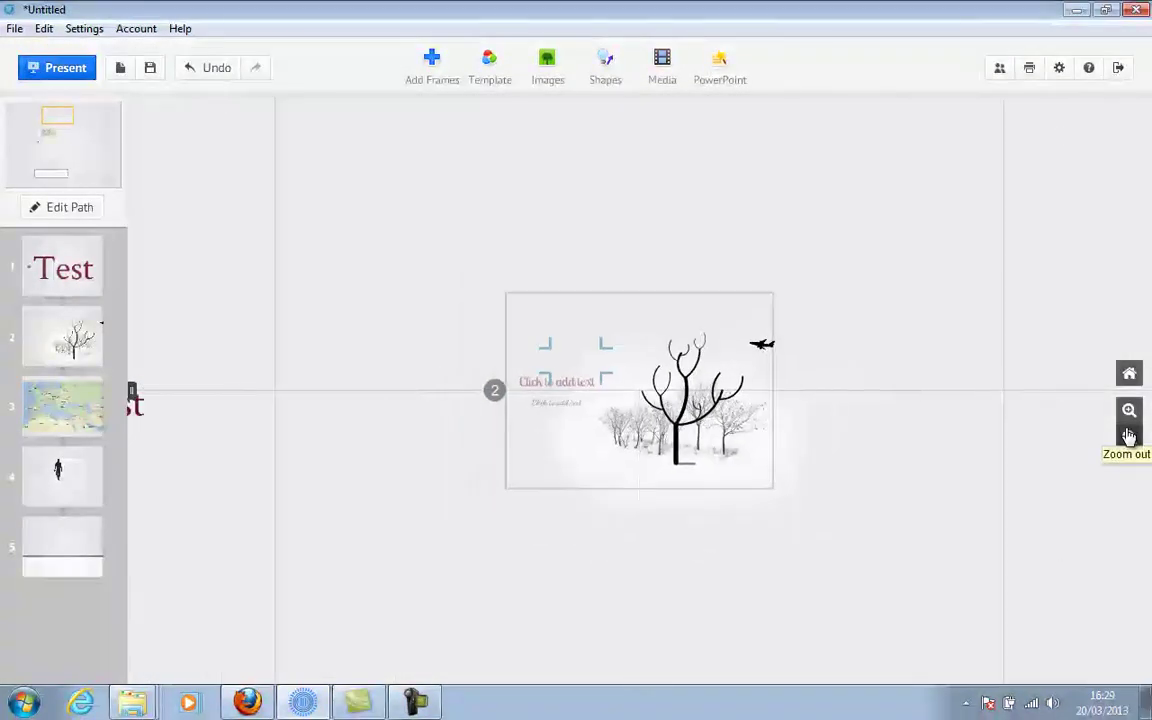
{"action": "left_click_drag", "start_coordinate": [1008, 502], "coordinate": [1020, 352]}
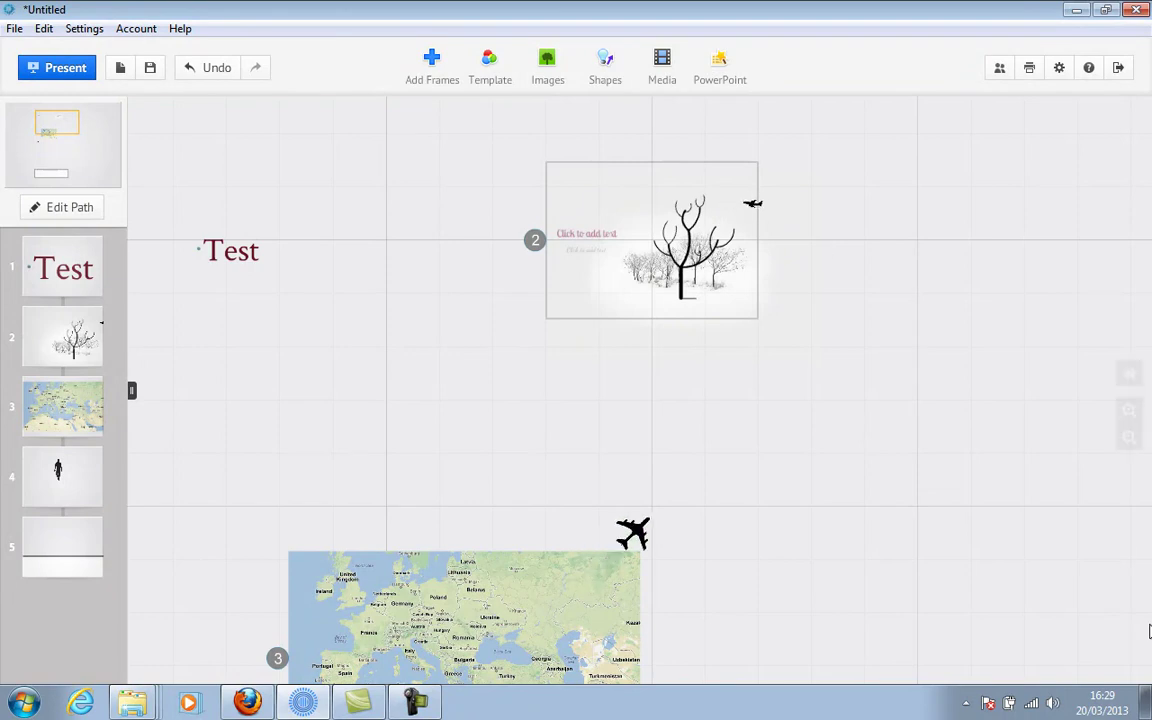
{"action": "left_click", "coordinate": [1129, 438]}
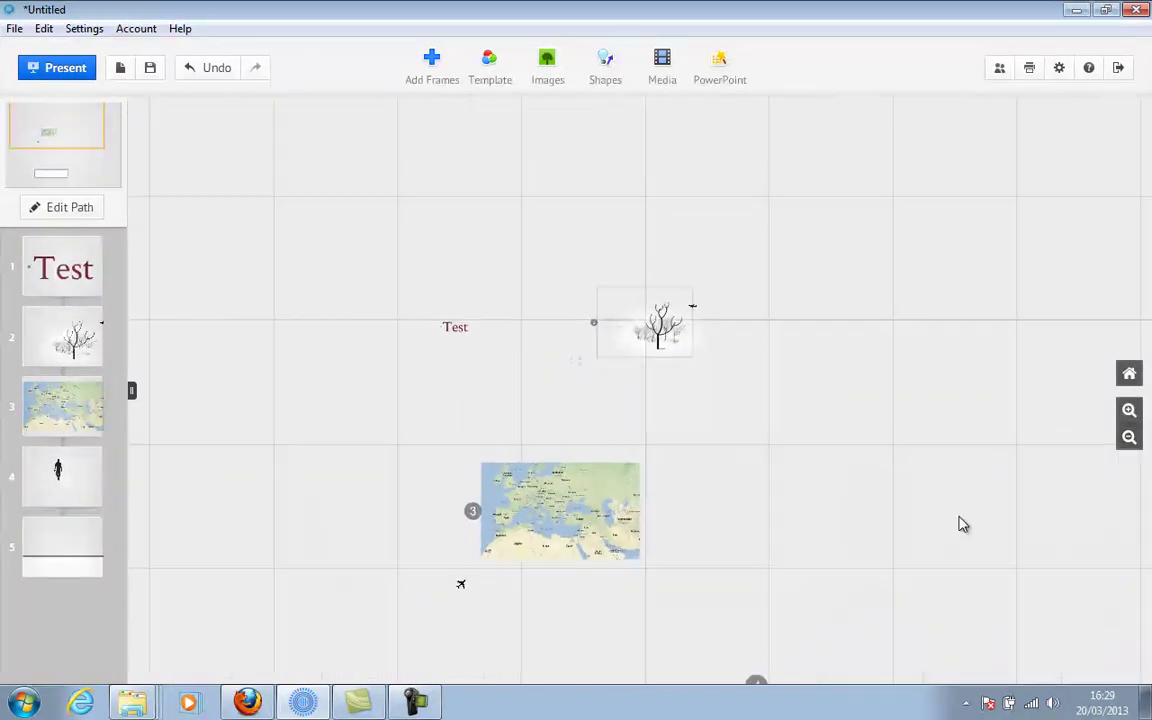
{"action": "left_click_drag", "start_coordinate": [959, 525], "coordinate": [995, 155]}
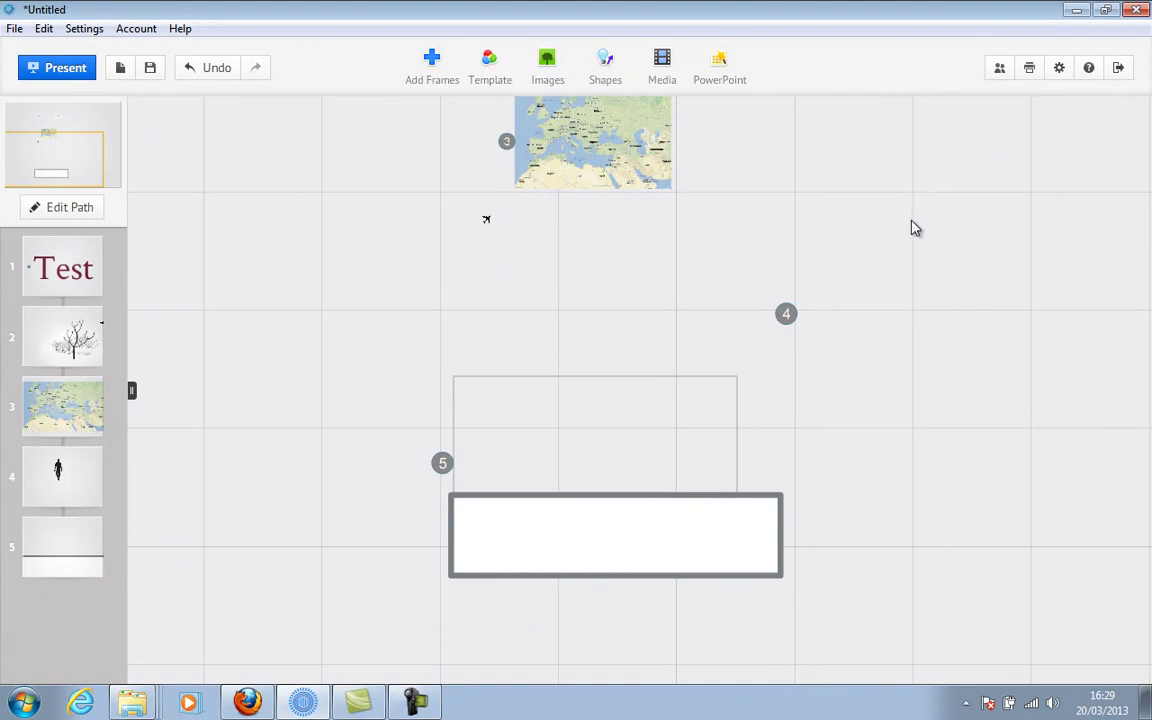